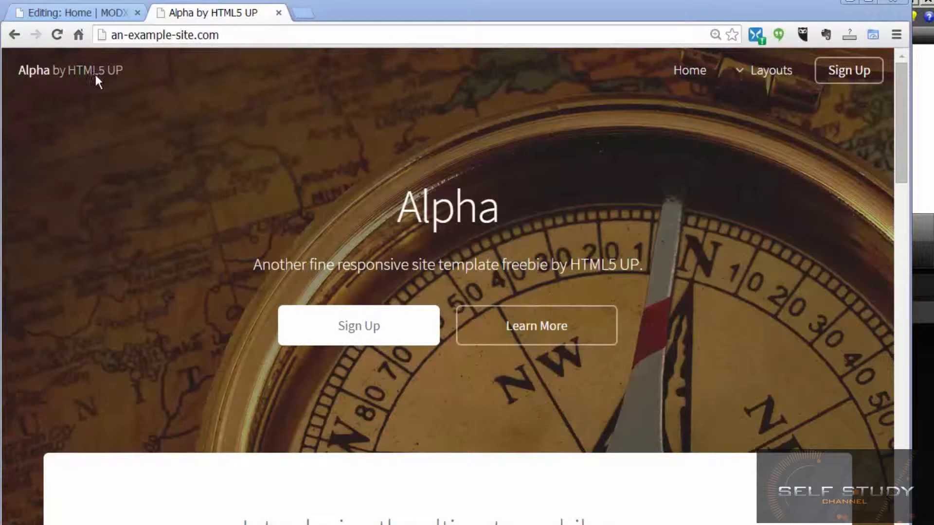
# - Browse the Alpha home page and reveal the Layouts dropdown: Generic, Contact, Elements, Another Page
pyautogui.moveTo(771, 75)
pyautogui.scroll(-8, 703, 317)
pyautogui.scroll(-8, 703, 317)
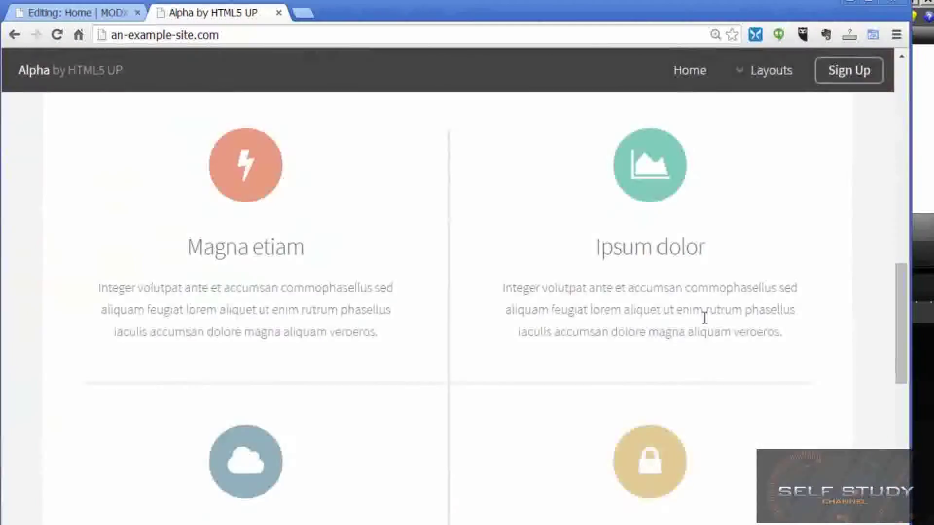
pyautogui.scroll(15, 705, 319)
pyautogui.scroll(-4, 704, 313)
pyautogui.scroll(5, 707, 321)
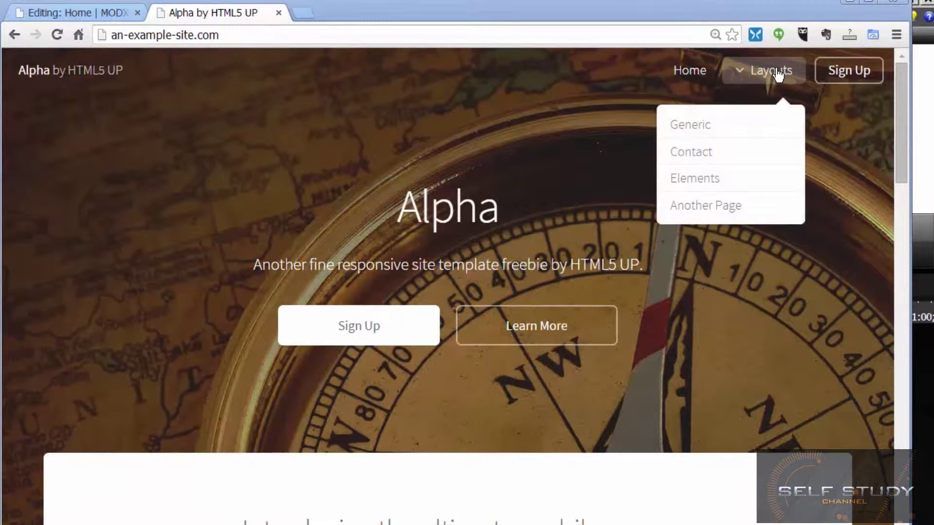
# - Change the navigation chunk's Layouts label to Menu and save the chunk
pyautogui.click(98, 13)
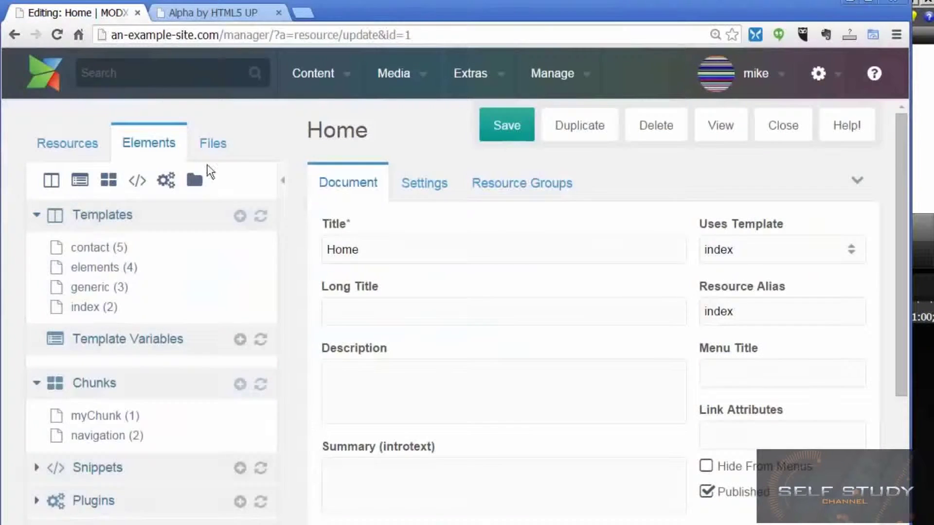
pyautogui.moveTo(362, 253)
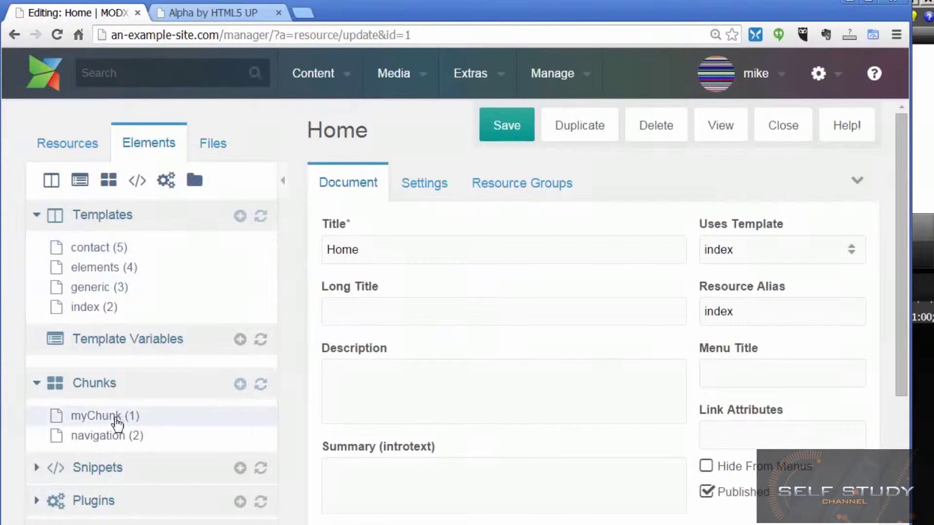
pyautogui.click(90, 439)
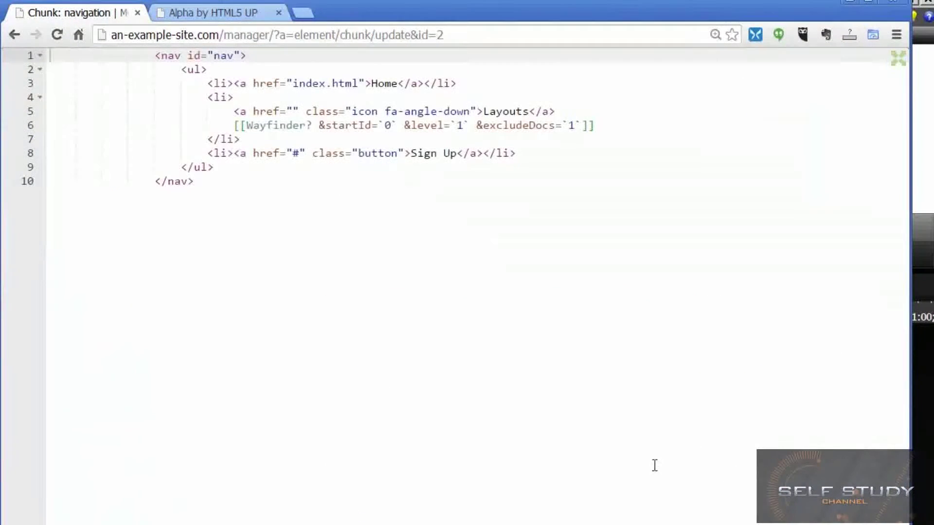
pyautogui.click(529, 112)
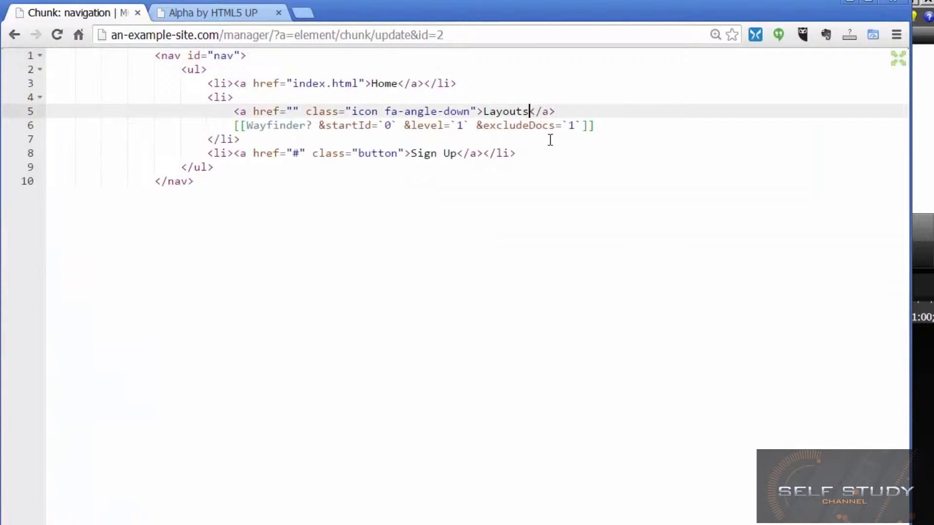
pyautogui.press('BackSpace')
pyautogui.press('BackSpace')
pyautogui.press('BackSpace')
pyautogui.press('BackSpace')
pyautogui.press('BackSpace')
pyautogui.press('BackSpace')
pyautogui.press('BackSpace')
pyautogui.write('Menu')
pyautogui.hotkey('ctrl', 's')
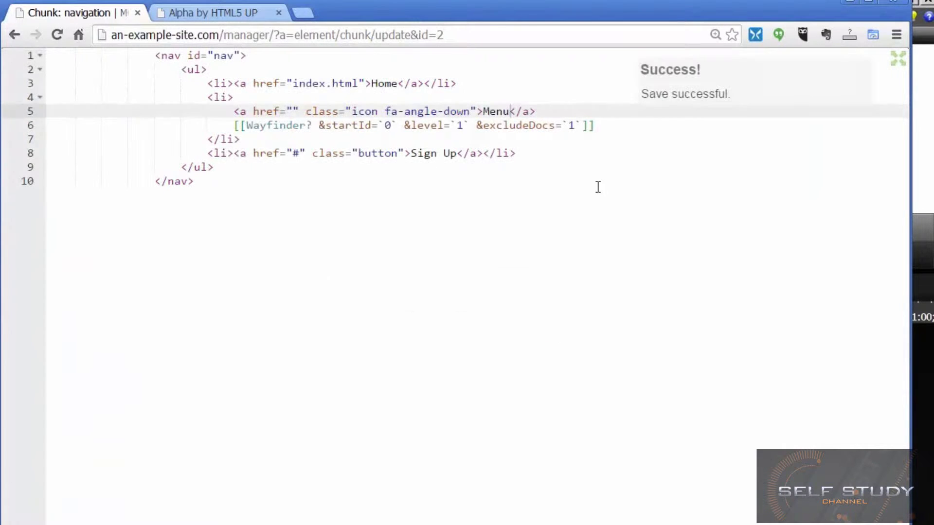
# - Reload the Alpha site to confirm the header now shows Menu
pyautogui.click(895, 60)
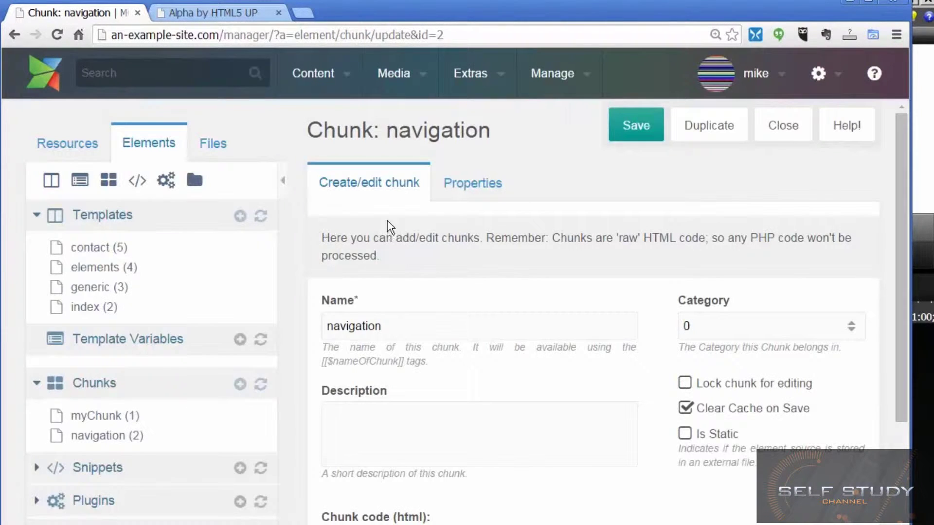
pyautogui.click(228, 12)
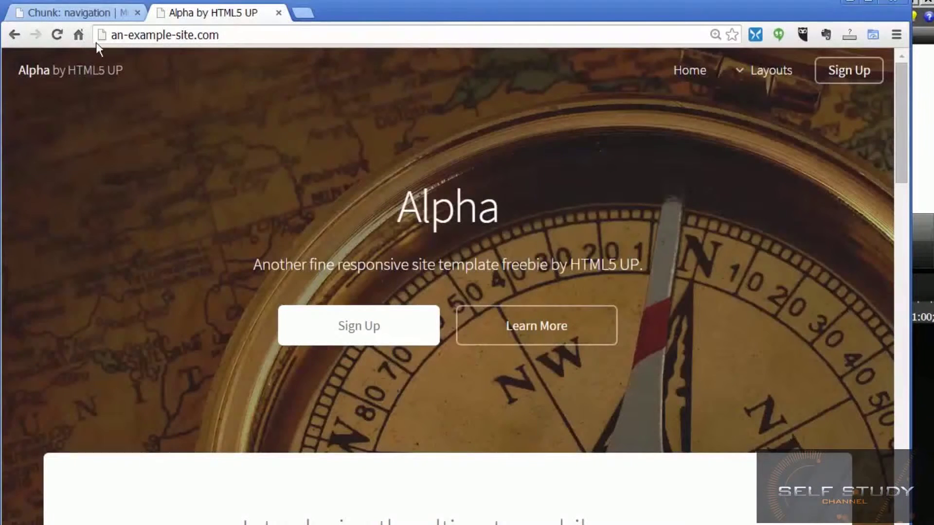
pyautogui.click(57, 35)
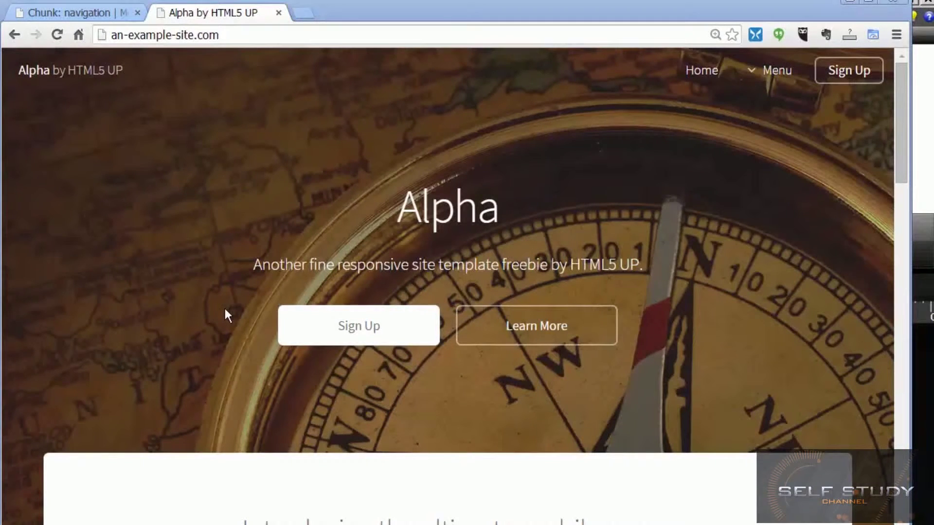
# - Remove the myChunk chunk from the Elements tree, leaving only navigation
pyautogui.click(78, 13)
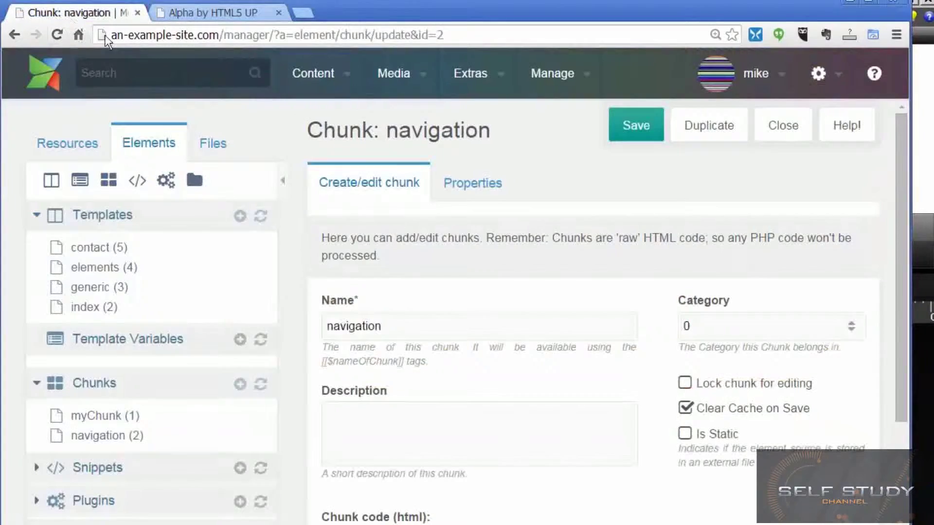
pyautogui.rightClick(100, 420)
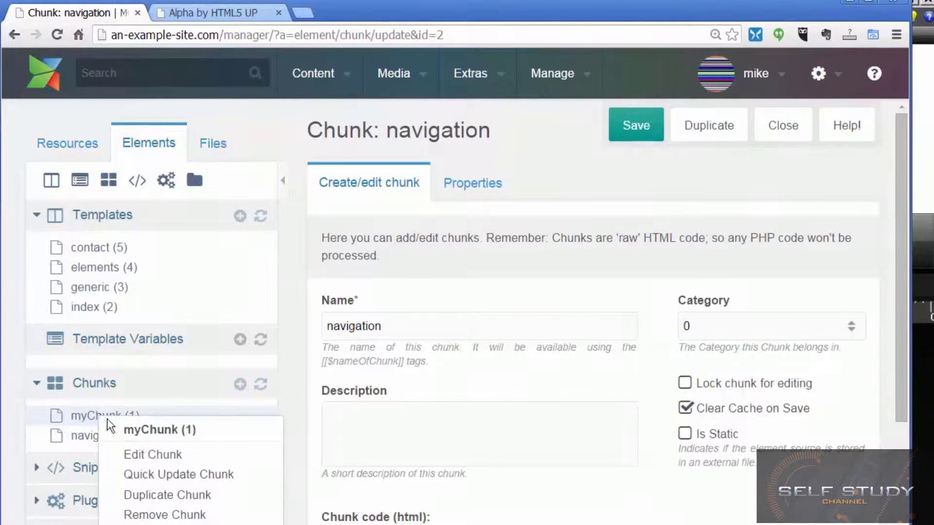
pyautogui.click(159, 515)
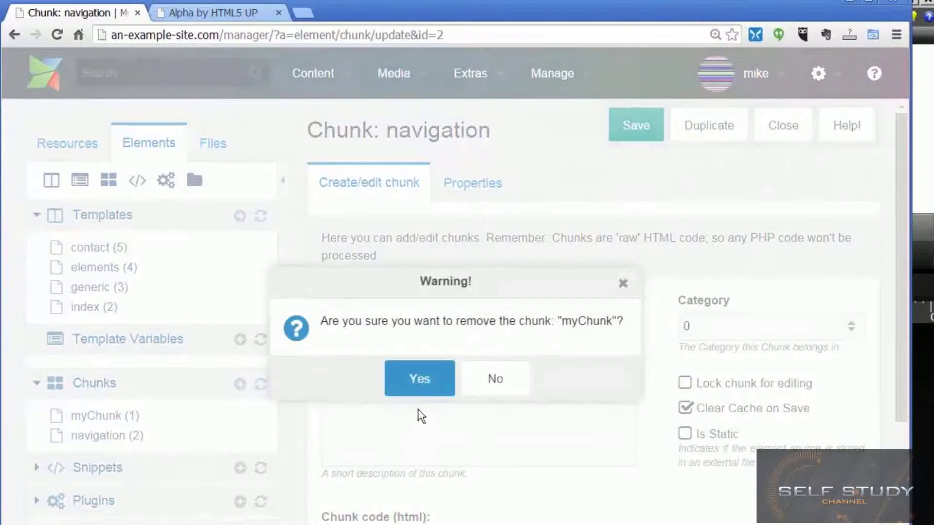
pyautogui.click(418, 380)
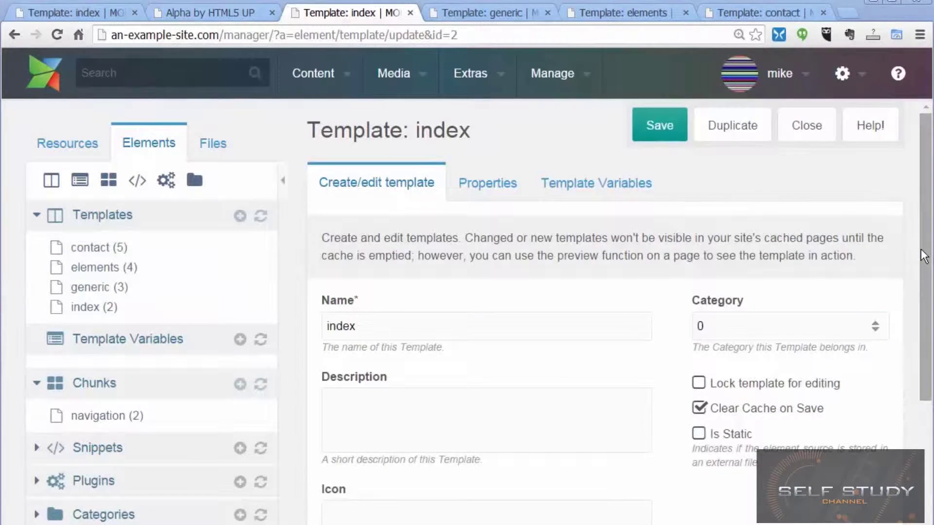
# - Expand the index template's code editor and select its 'Alpha by HTML5 UP' title
pyautogui.scroll(-7, 853, 245)
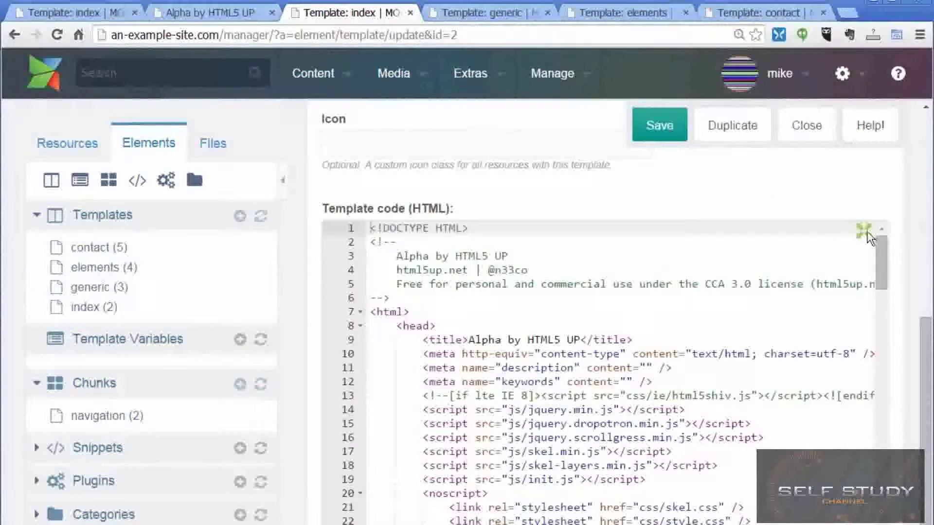
pyautogui.click(863, 231)
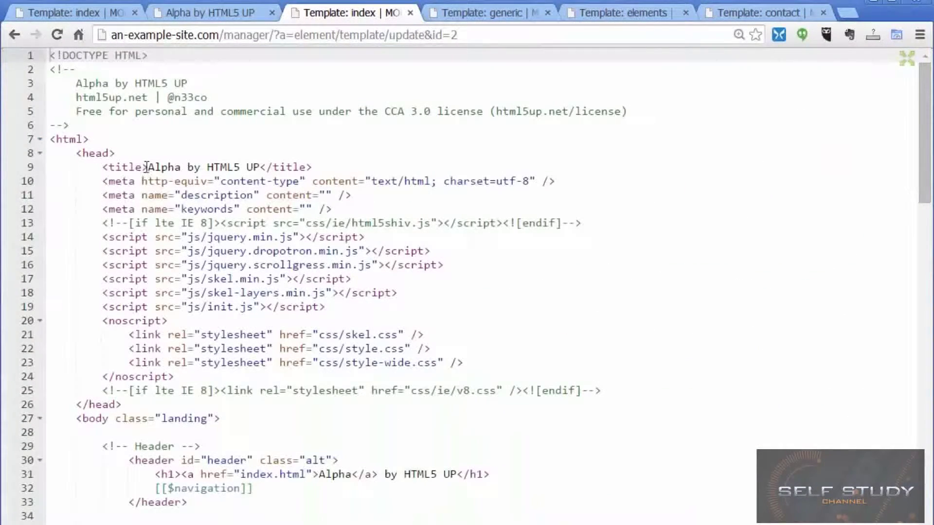
pyautogui.moveTo(148, 167); pyautogui.dragTo(254, 167)
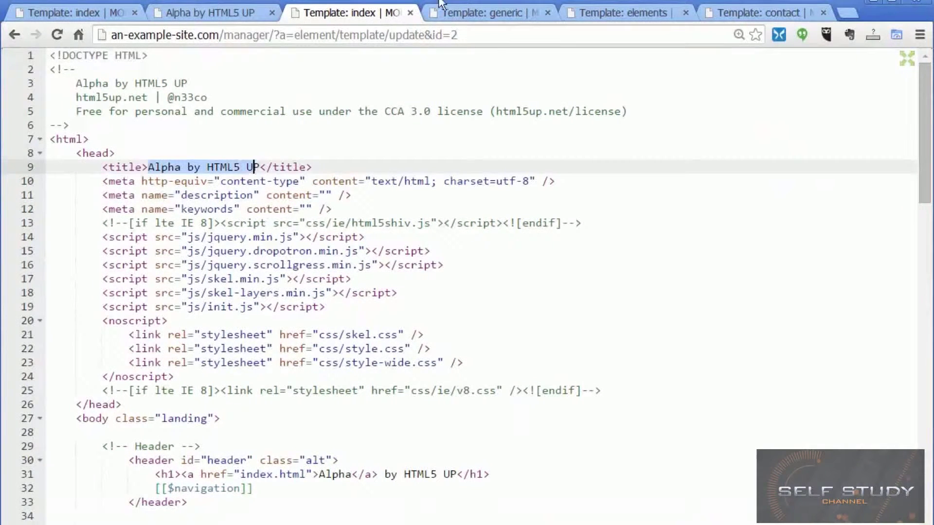
# - Compare the title lines of the generic, elements and contact templates, then return to index
pyautogui.click(467, 11)
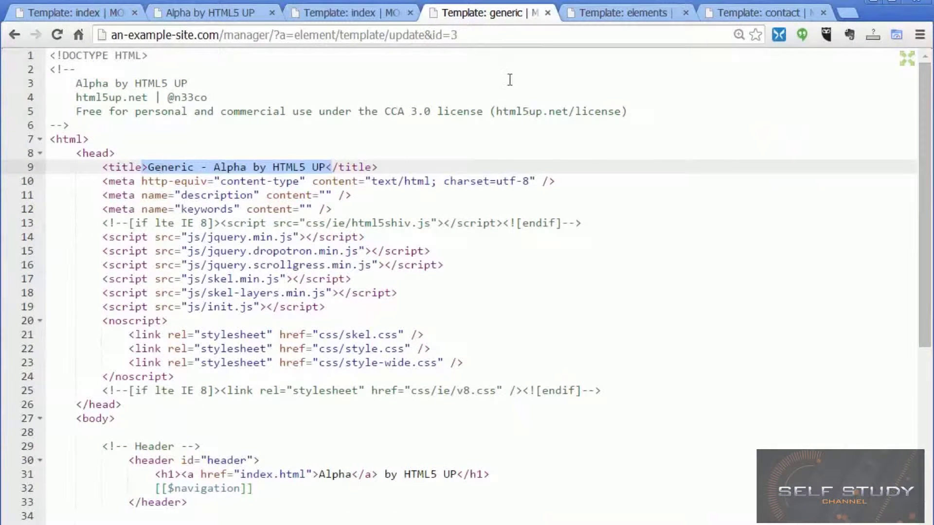
pyautogui.click(581, 12)
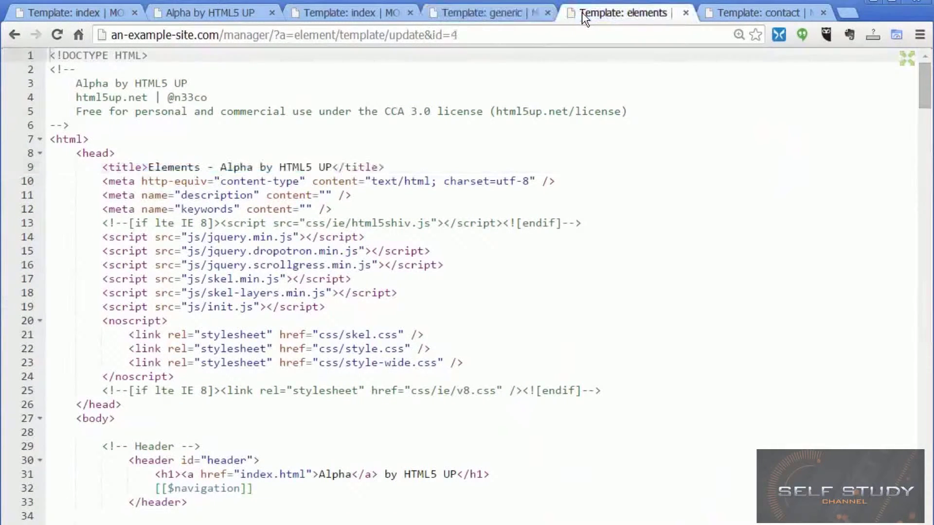
pyautogui.doubleClick(160, 166)
pyautogui.click(745, 13)
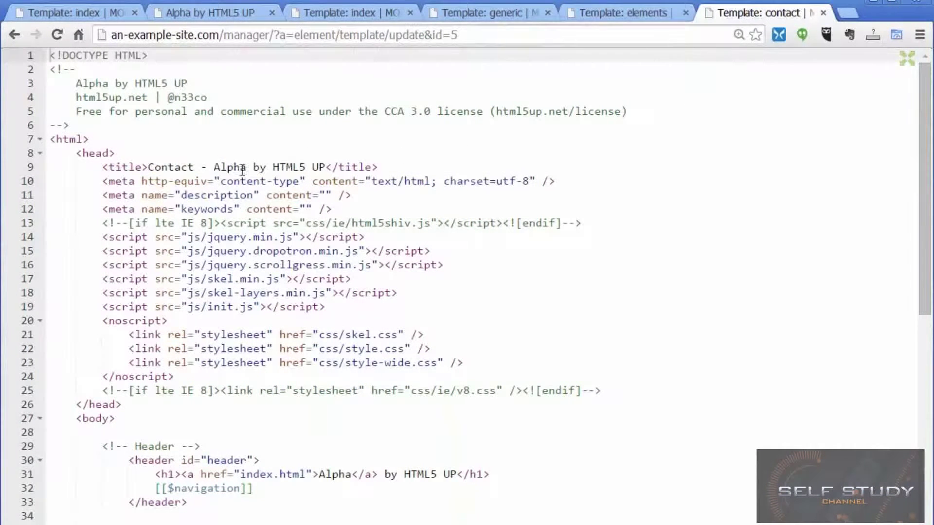
pyautogui.doubleClick(179, 167)
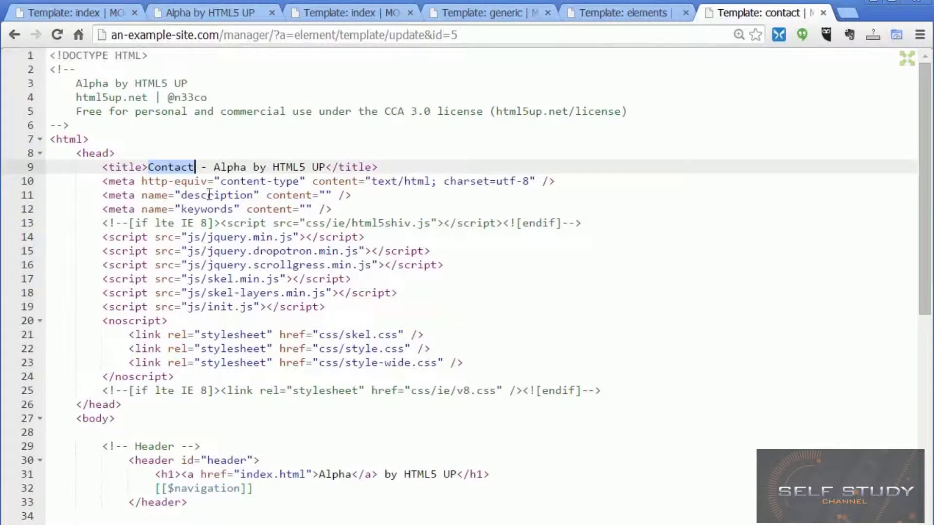
pyautogui.click(642, 13)
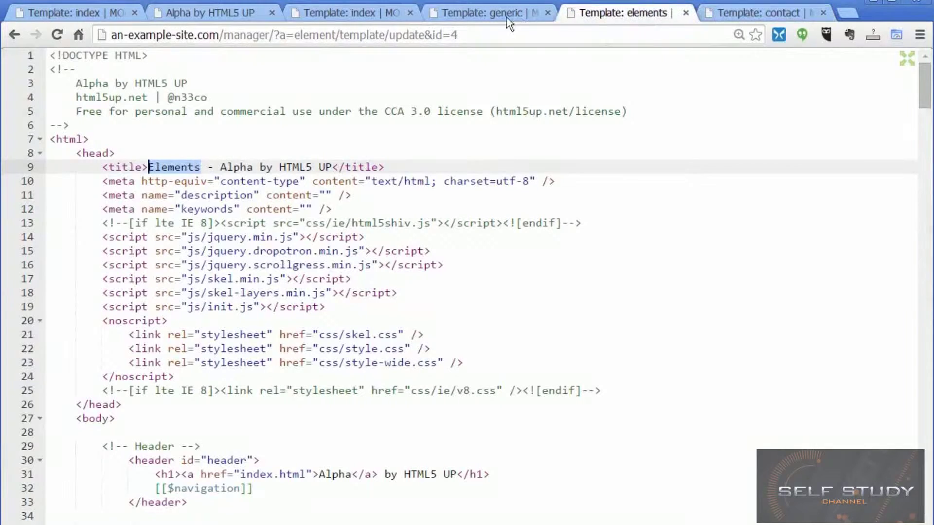
pyautogui.click(494, 13)
pyautogui.click(374, 14)
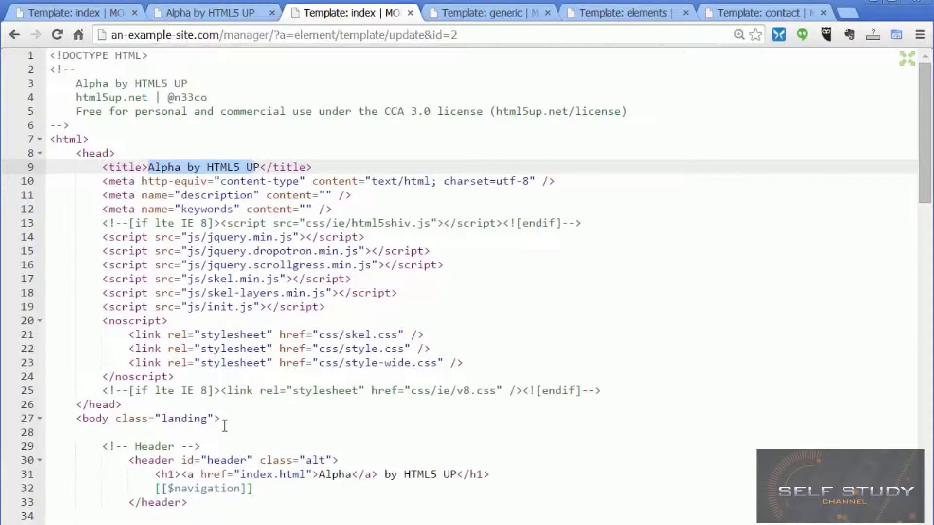
# - Replace 'Alpha by HTML5 UP' in the index template's title tag with [[*pagetitle]]
pyautogui.hotkey('shift', 'Right')
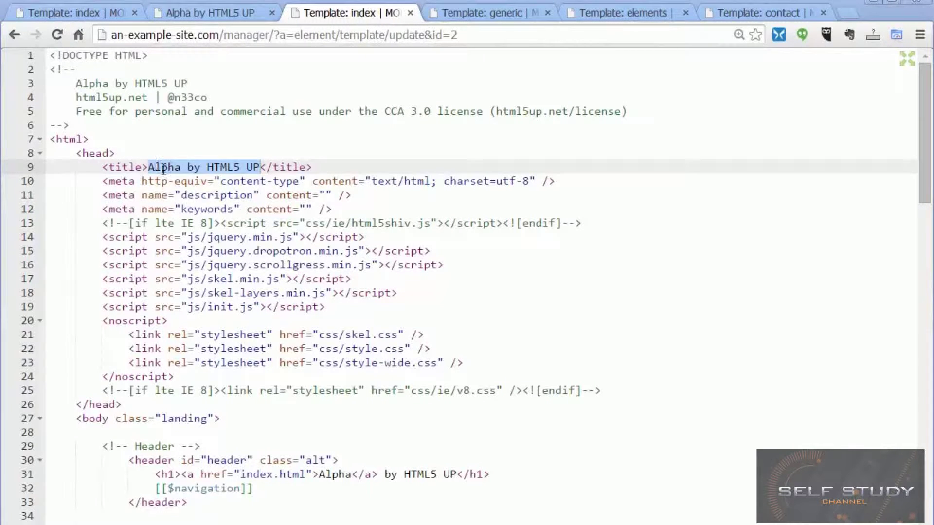
pyautogui.click(261, 167)
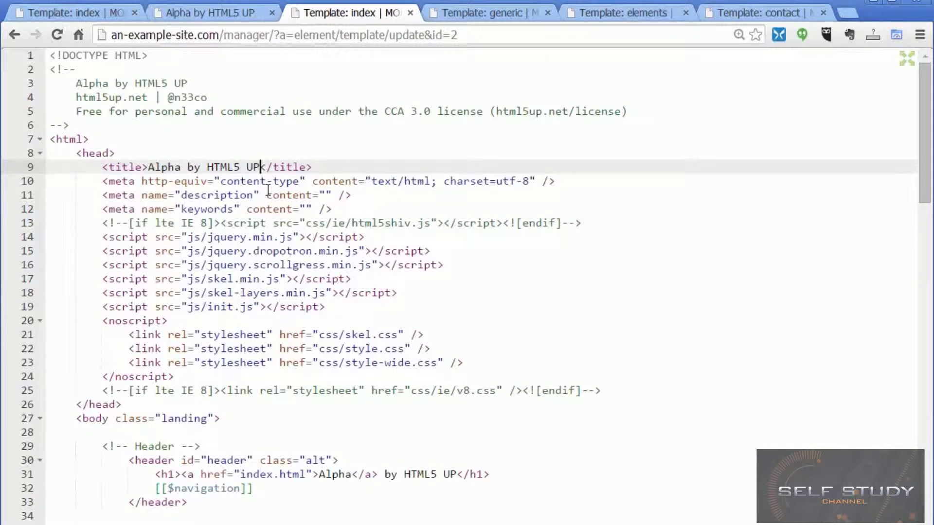
pyautogui.press('BackSpace')
pyautogui.press('BackSpace')
pyautogui.press('BackSpace')
pyautogui.press('BackSpace')
pyautogui.press('BackSpace')
pyautogui.press('BackSpace')
pyautogui.press('BackSpace')
pyautogui.press('BackSpace')
pyautogui.press('BackSpace')
pyautogui.press('BackSpace')
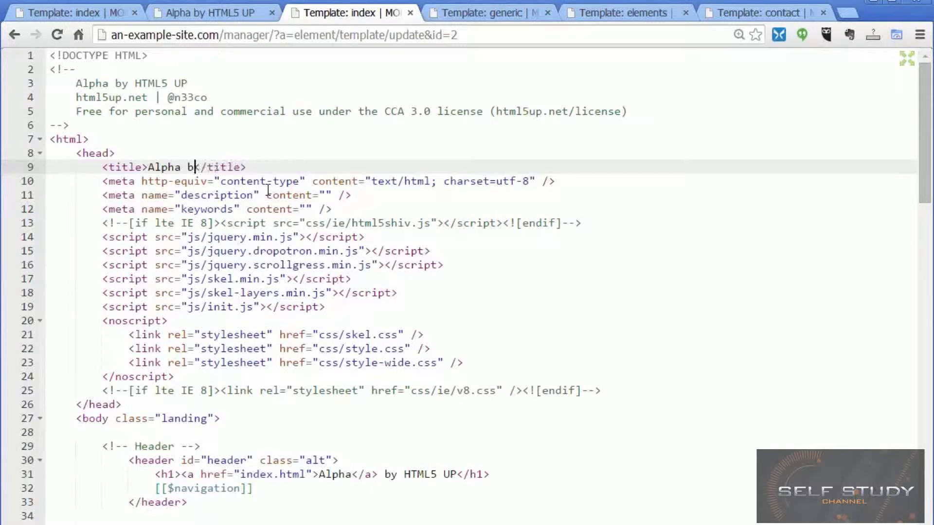
pyautogui.press('BackSpace')
pyautogui.press('BackSpace')
pyautogui.press('BackSpace')
pyautogui.press('BackSpace')
pyautogui.press('BackSpace')
pyautogui.press('BackSpace')
pyautogui.press('BackSpace')
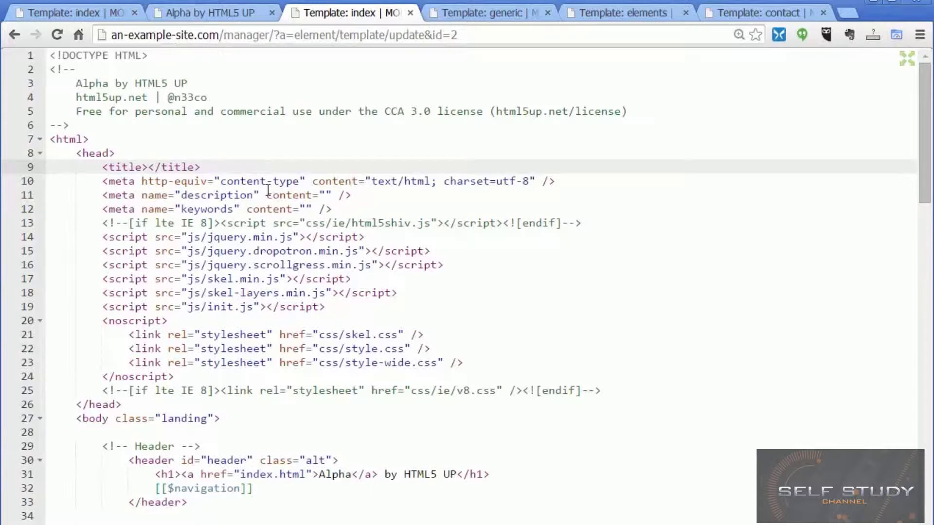
pyautogui.write('[[*')
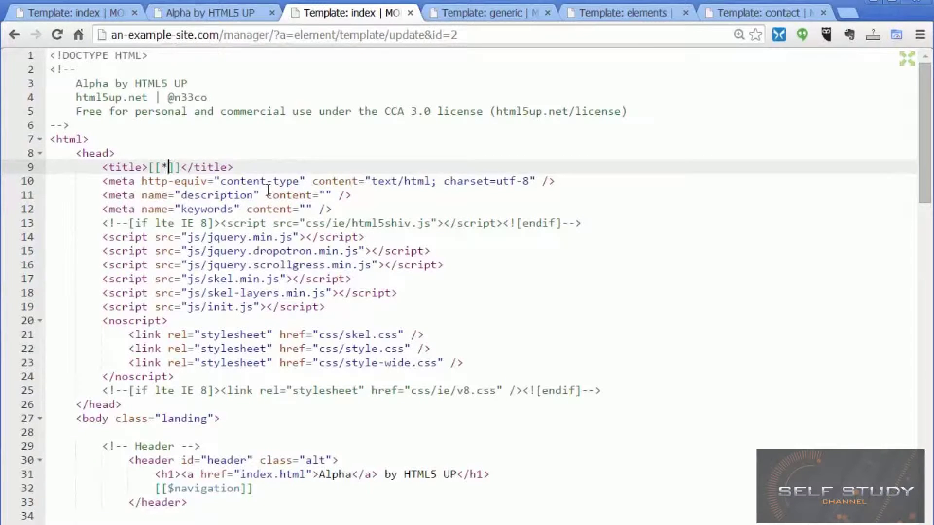
pyautogui.write('pageti')
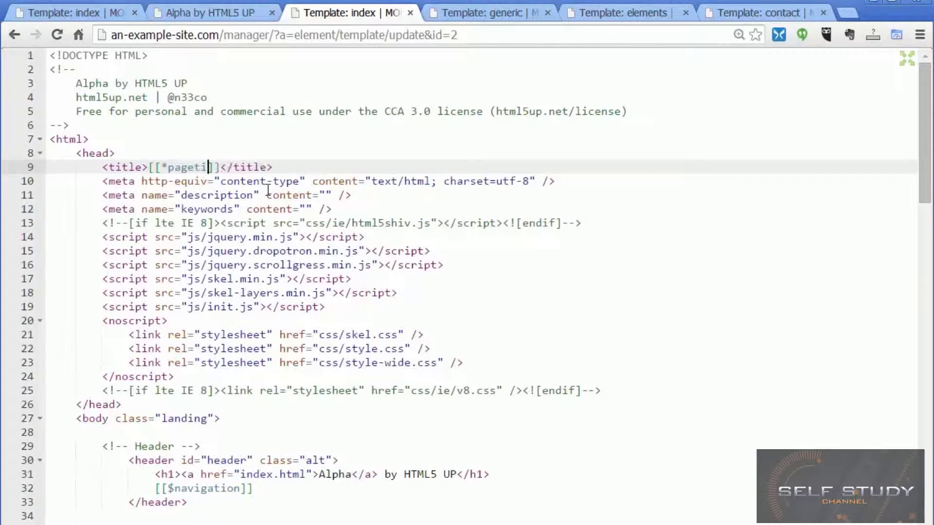
pyautogui.write('tle')
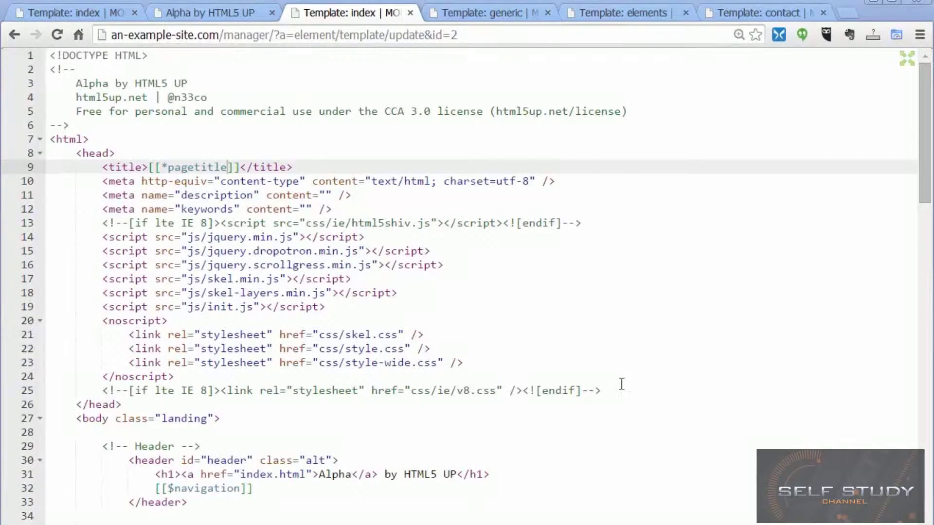
# - Cut the head markup, lines 9–25, out of the index template
pyautogui.moveTo(602, 390); pyautogui.dragTo(49, 167)
pyautogui.hotkey('ctrl', 'c')
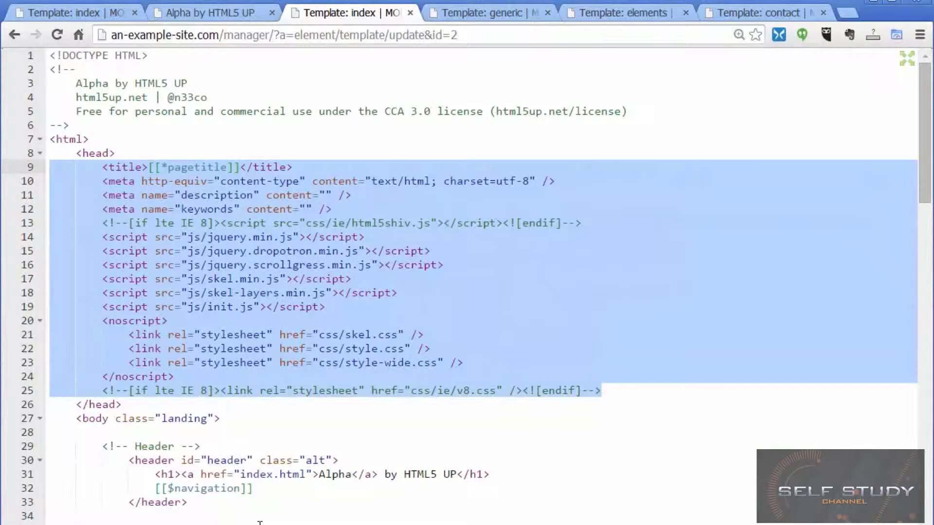
pyautogui.press('BackSpace')
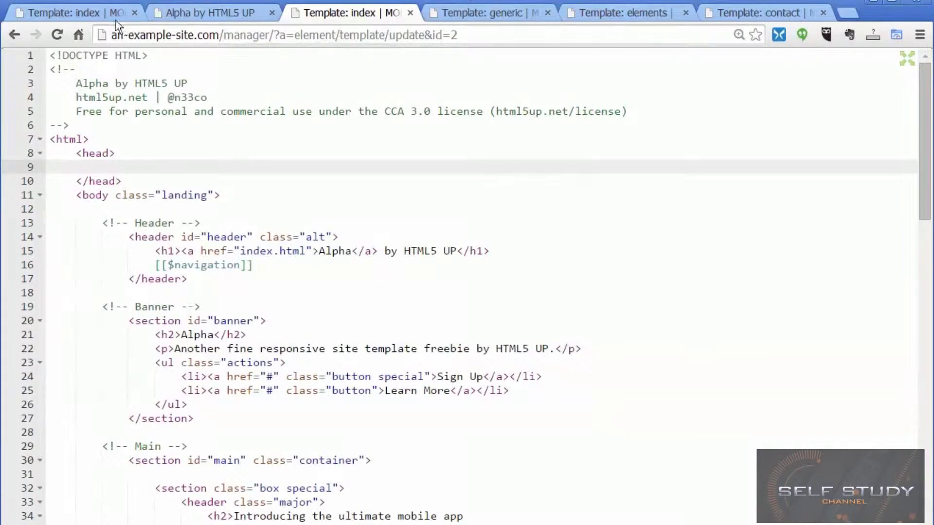
pyautogui.click(101, 9)
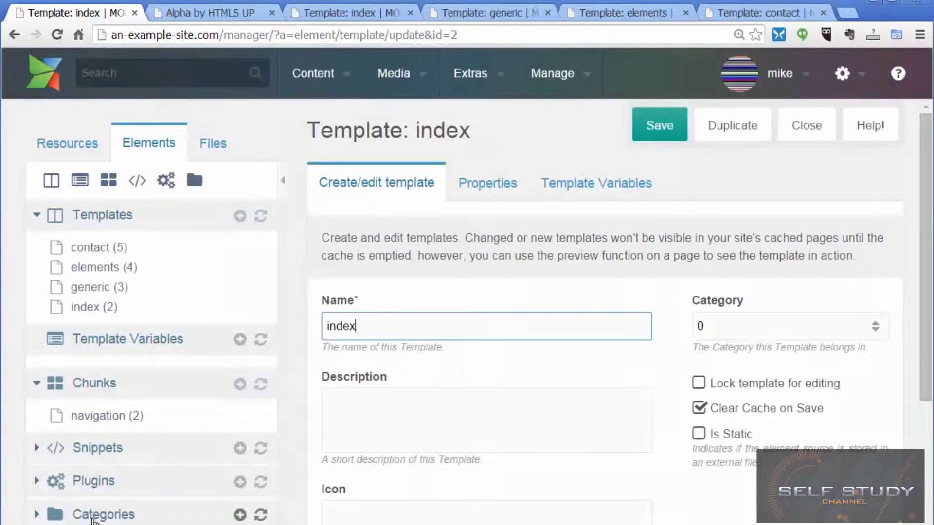
# - Create a new chunk named head containing the pasted markup and save it
pyautogui.click(238, 385)
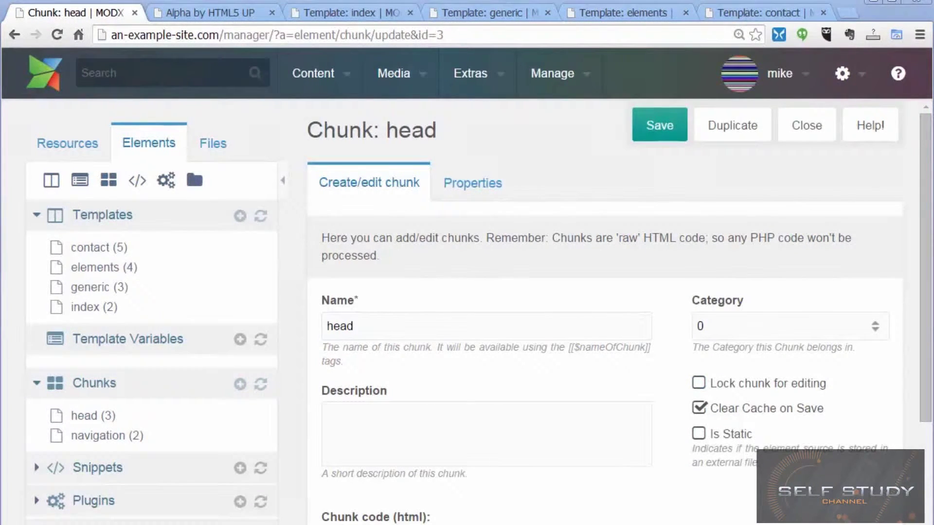
pyautogui.rightClick(346, 80)
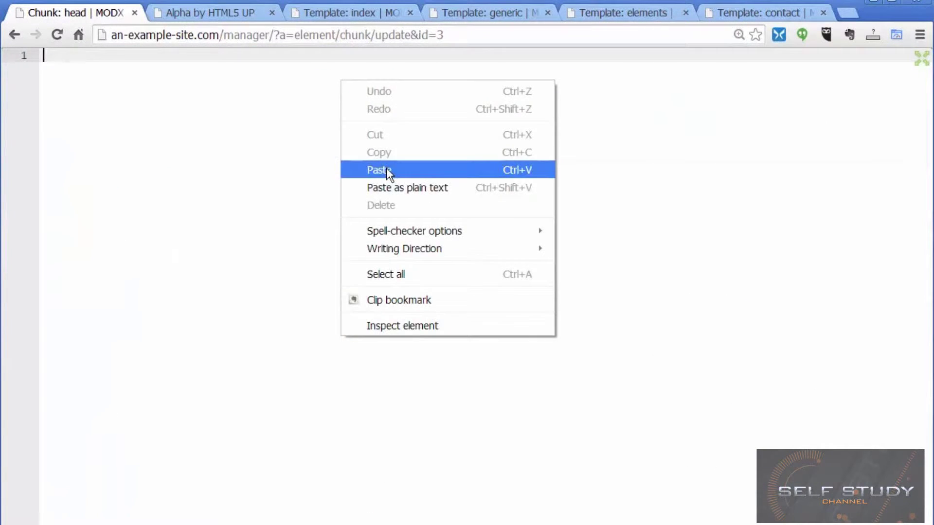
pyautogui.click(386, 170)
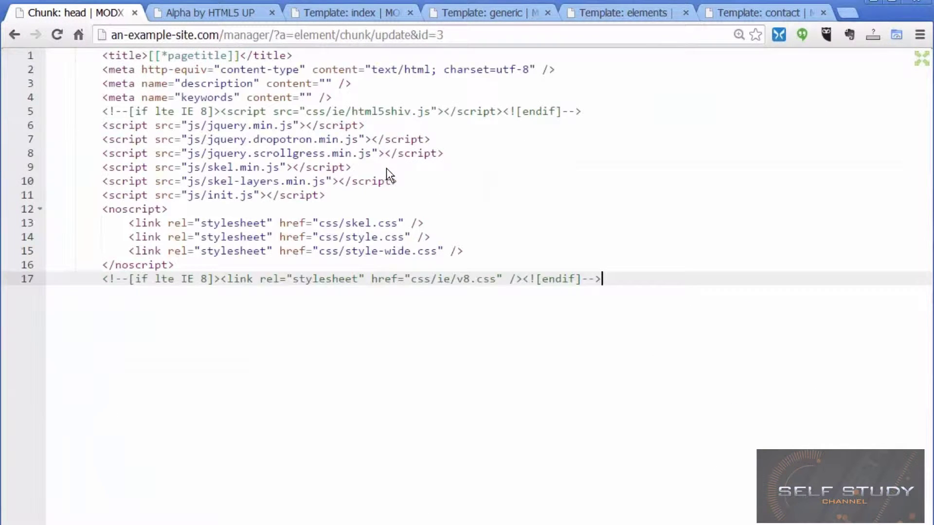
pyautogui.hotkey('ctrl', 's')
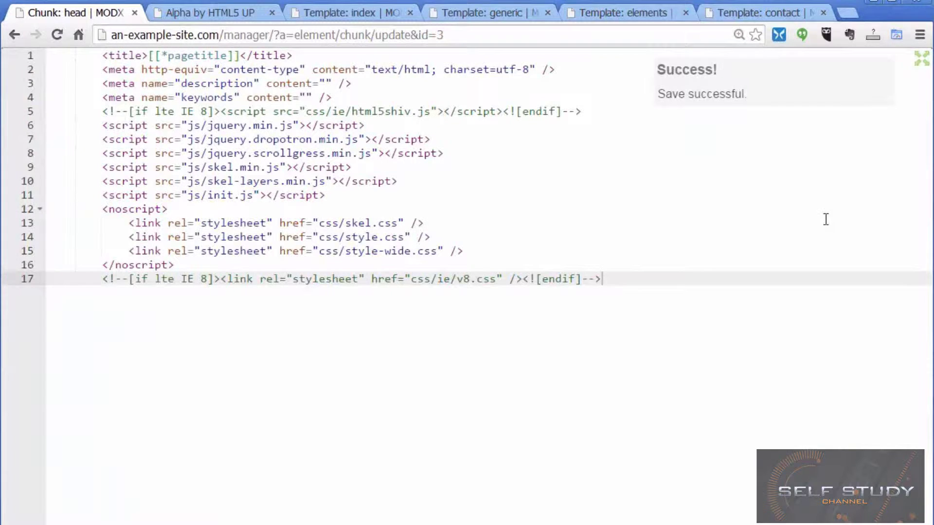
pyautogui.click(921, 59)
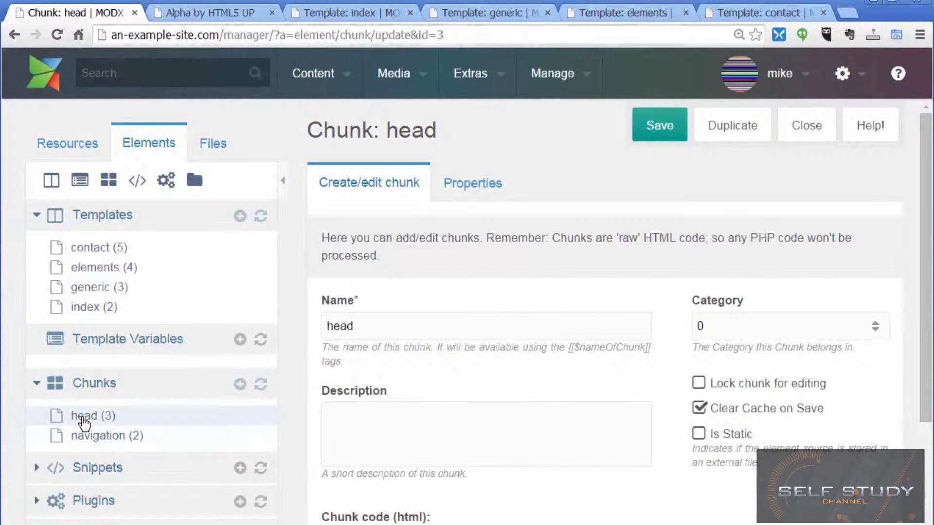
pyautogui.click(365, 12)
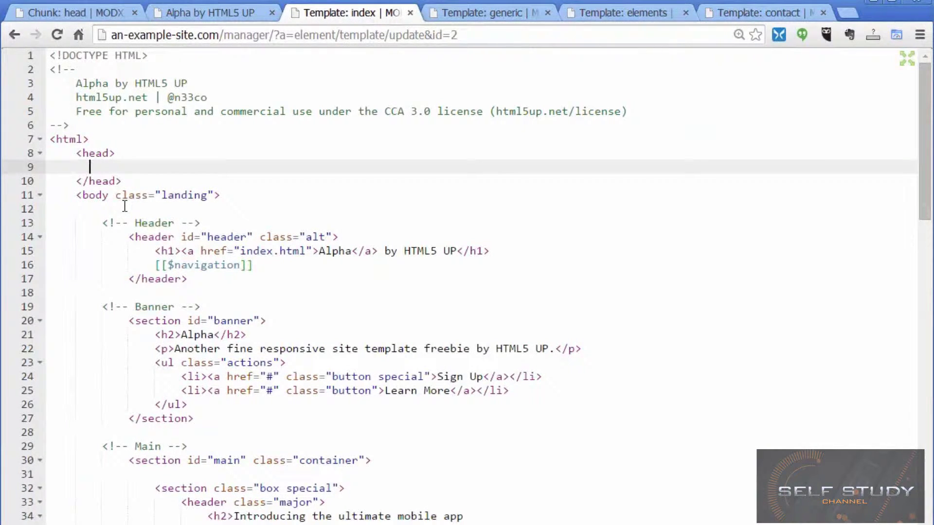
# - Insert [[$head]] into the index template, save, and reload the site to confirm it renders
pyautogui.write('[[$head')
pyautogui.hotkey('ctrl', 's')
pyautogui.click(200, 10)
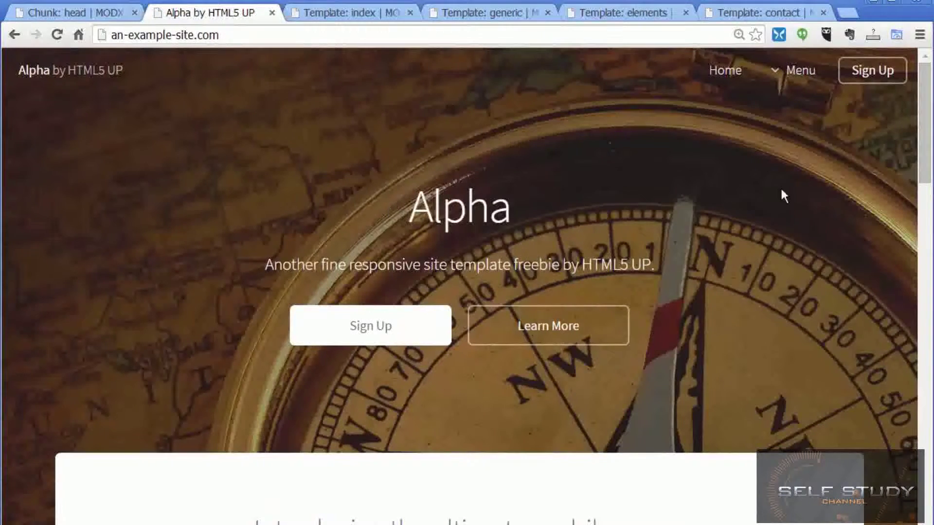
pyautogui.click(59, 33)
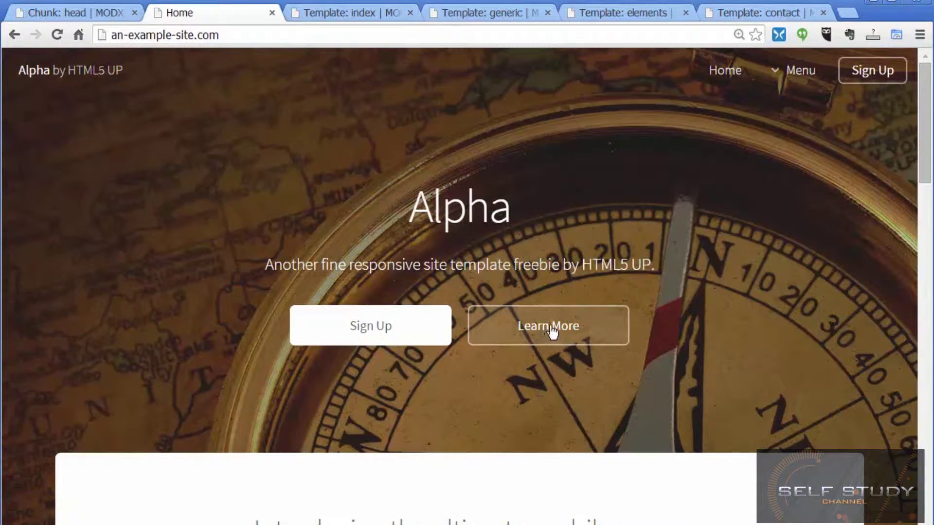
pyautogui.click(90, 16)
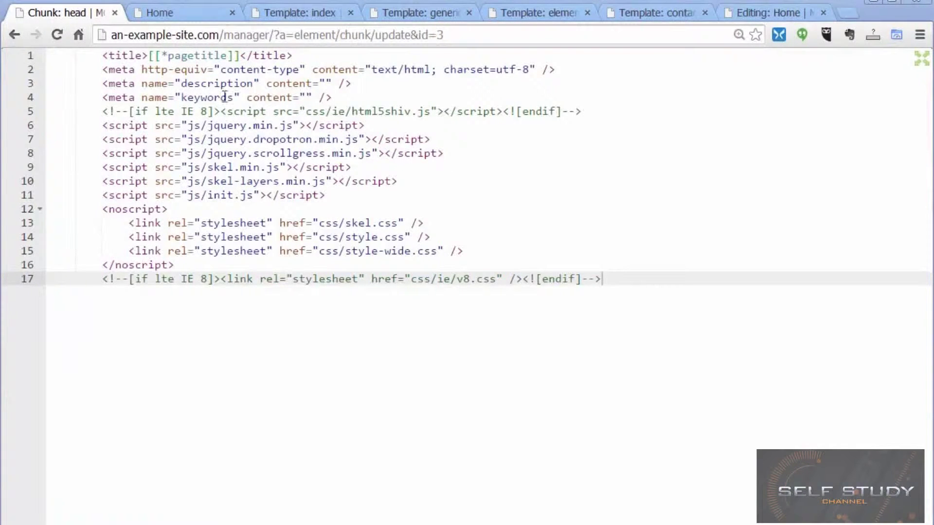
# - Delete the keywords meta line from the head chunk and type [[*description]] into the description content
pyautogui.moveTo(343, 98); pyautogui.dragTo(54, 97)
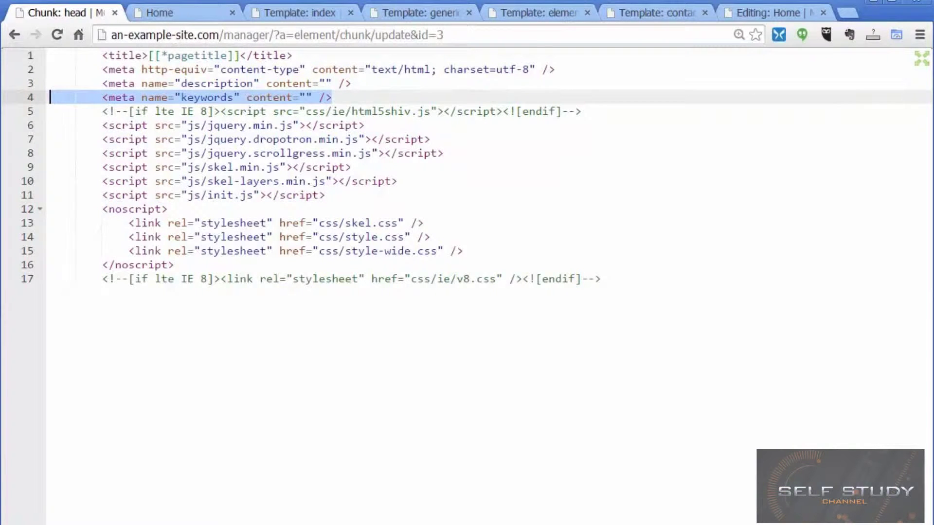
pyautogui.press('BackSpace')
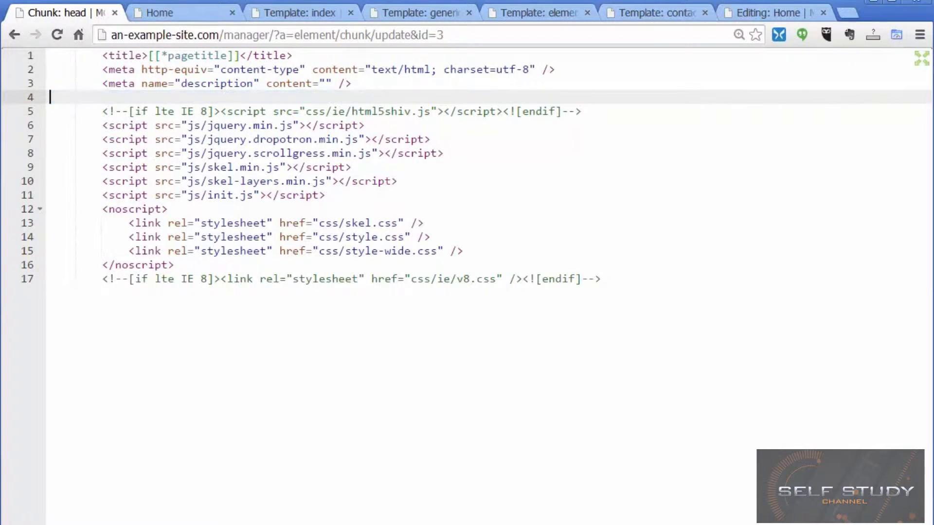
pyautogui.press('BackSpace')
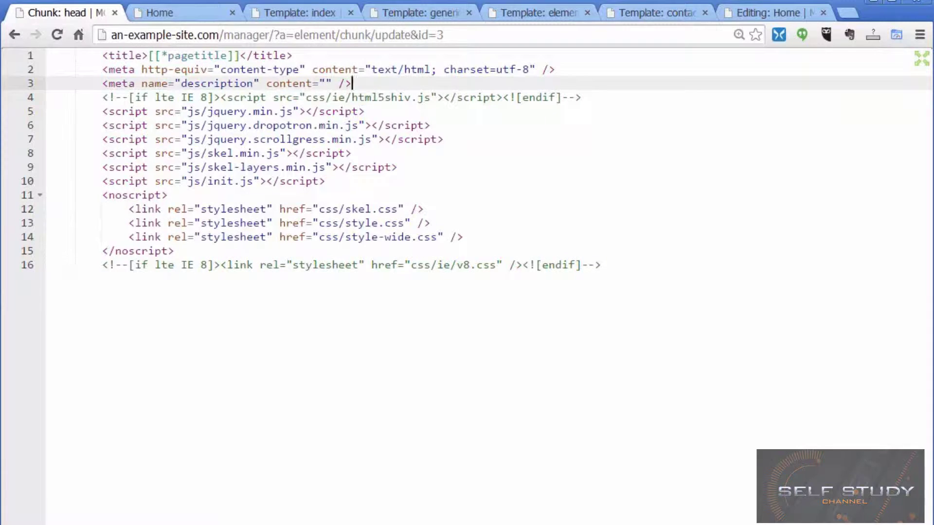
pyautogui.click(326, 84)
pyautogui.write('[[*descr')
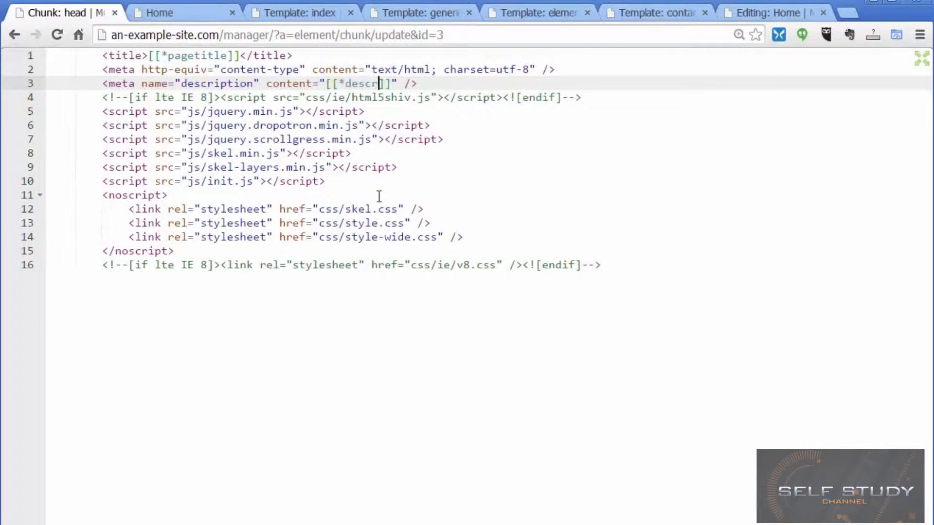
pyautogui.write('iption')
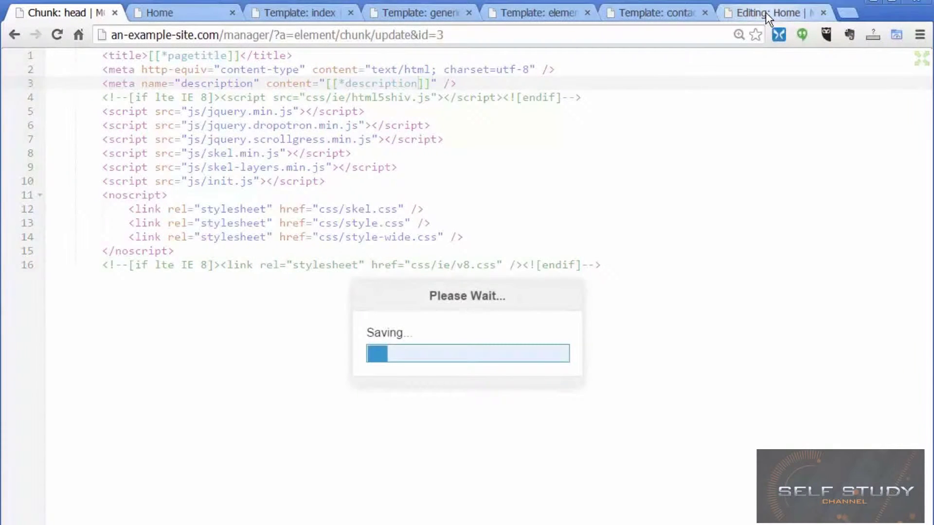
# - Inspect the Home resource's Description field in its reloaded editor, then return to the head chunk
pyautogui.click(765, 12)
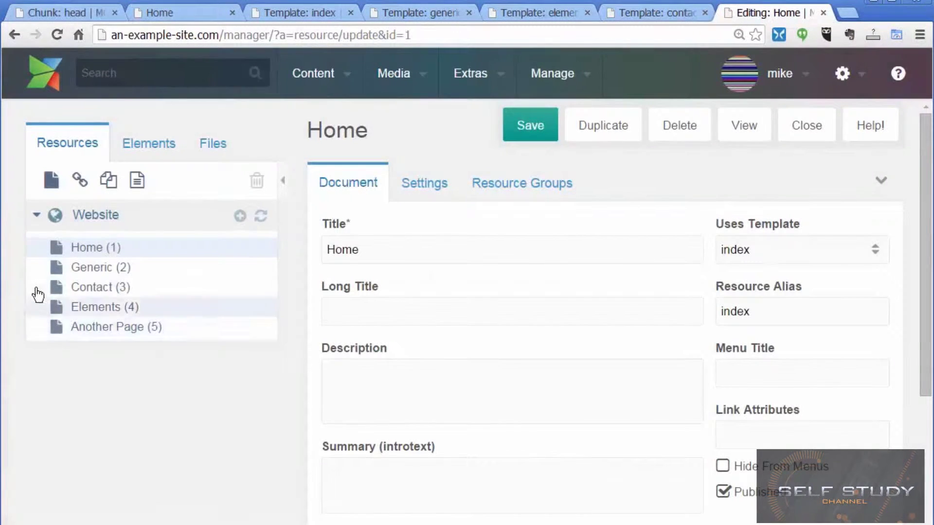
pyautogui.click(83, 247)
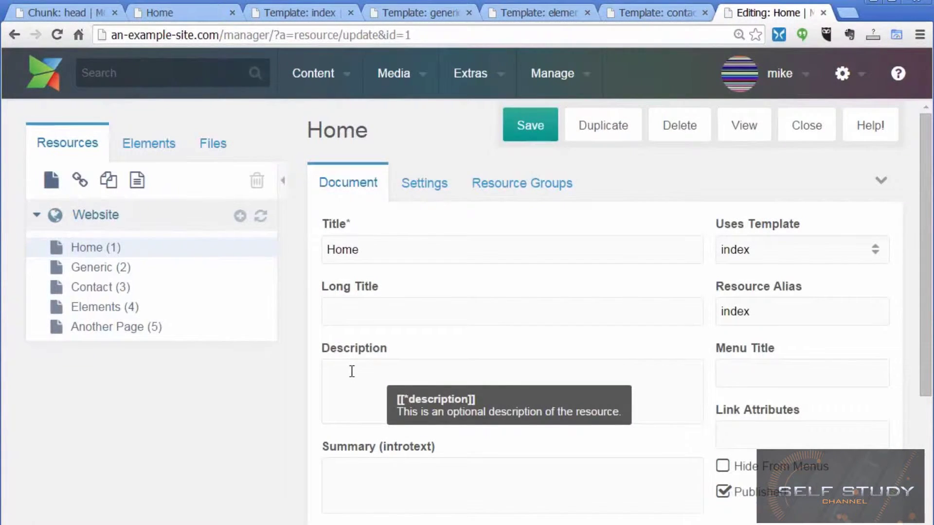
pyautogui.click(352, 372)
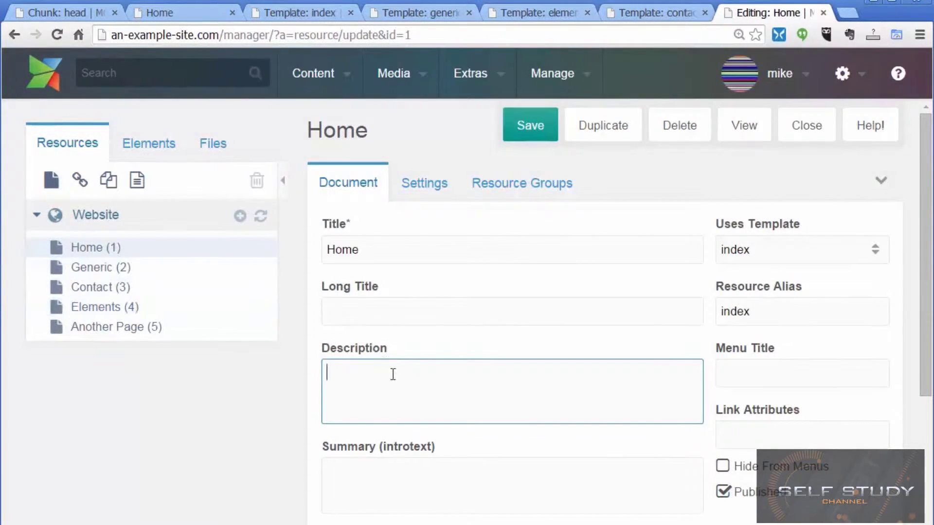
pyautogui.click(75, 14)
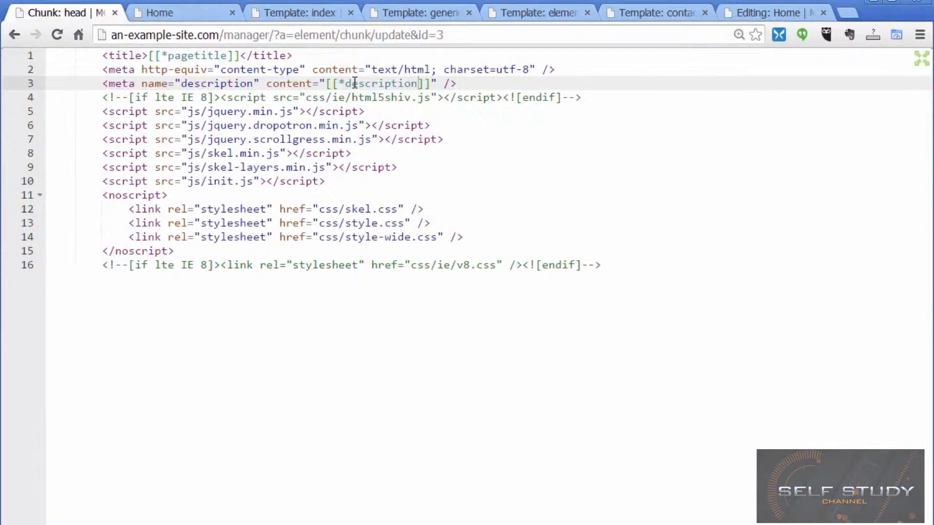
# - Verify [[$head]] appears in the index, generic, elements and contact templates, then return to index
pyautogui.doubleClick(400, 84)
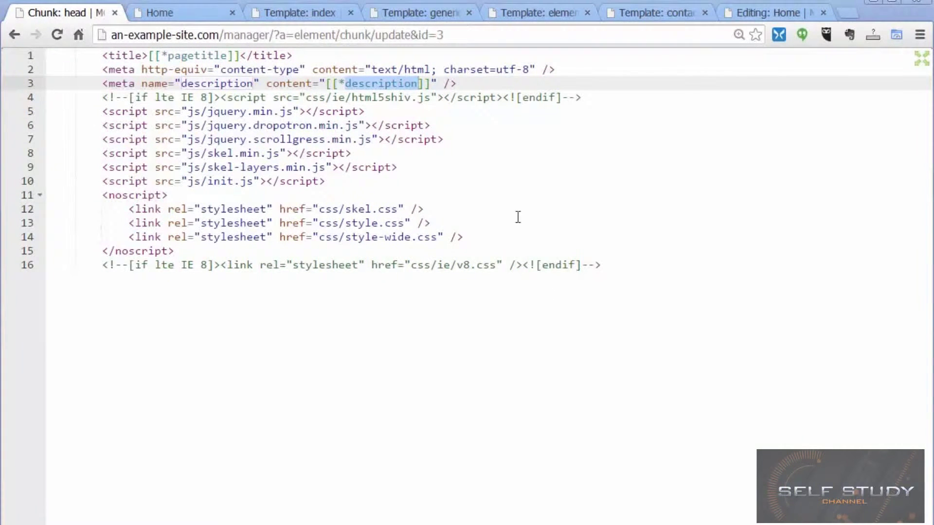
pyautogui.click(314, 11)
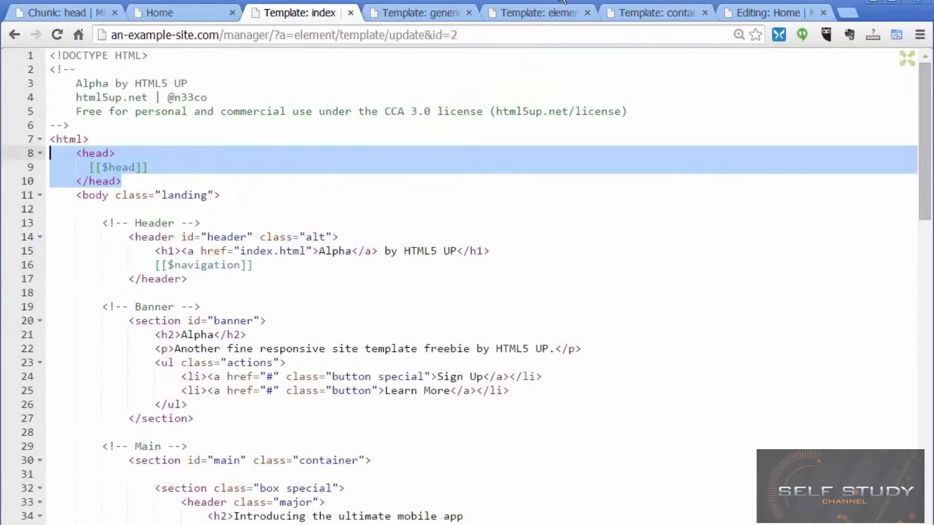
pyautogui.click(393, 13)
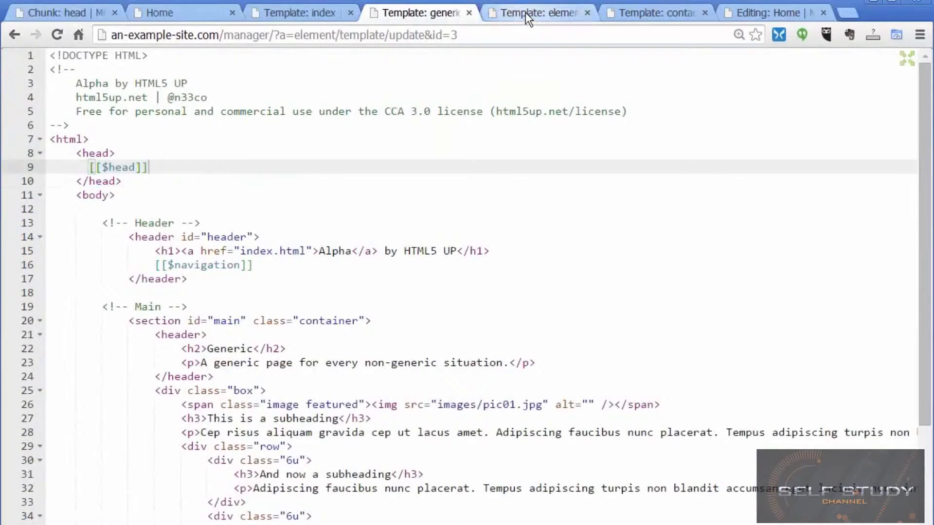
pyautogui.click(526, 12)
pyautogui.click(639, 10)
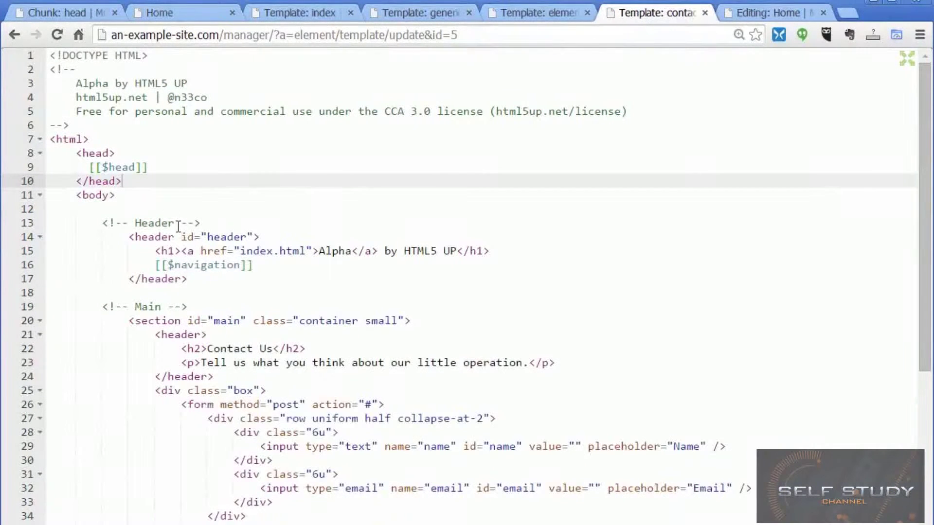
pyautogui.click(157, 167)
pyautogui.hotkey('shift', 'Home')
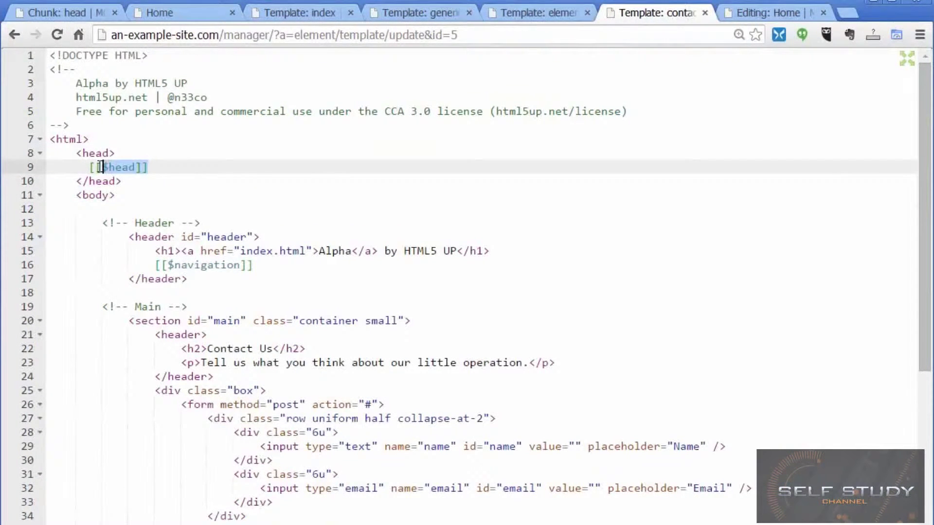
pyautogui.click(535, 13)
pyautogui.click(79, 8)
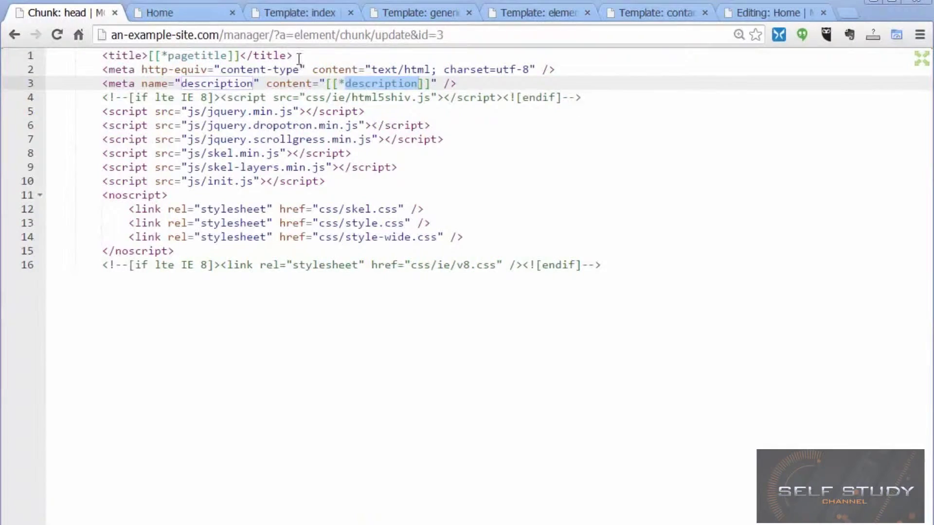
pyautogui.click(296, 10)
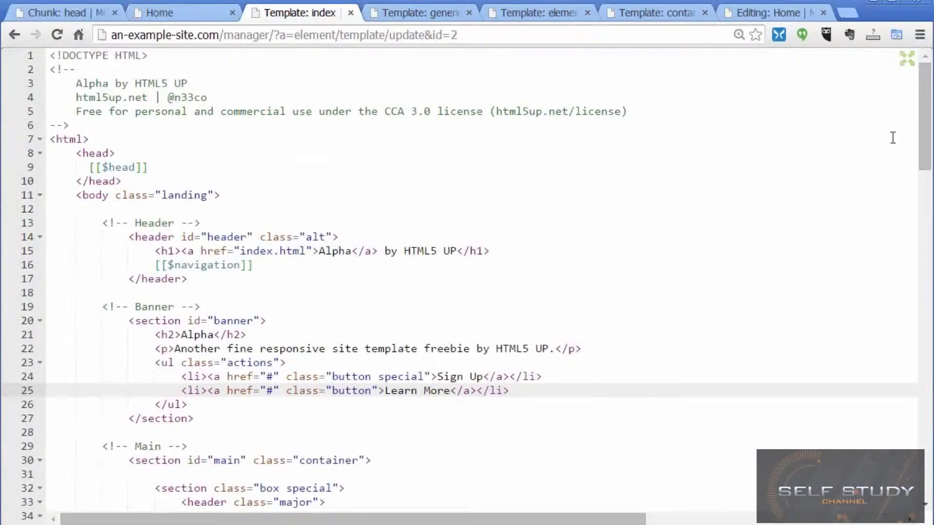
# - Replace the footer's icon and copyright lists with the [[$footer]] chunk reference
pyautogui.moveTo(926, 117); pyautogui.dragTo(886, 472)
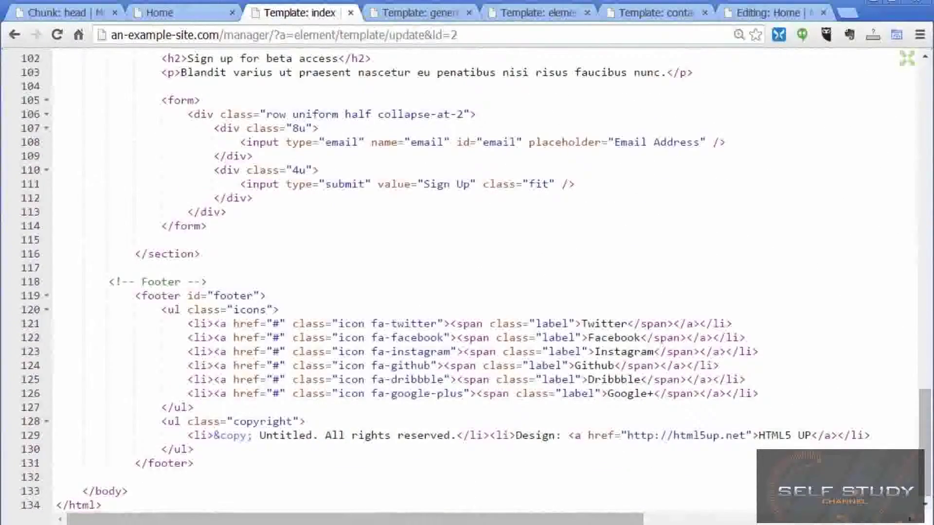
pyautogui.click(204, 448)
pyautogui.moveTo(195, 449); pyautogui.dragTo(57, 310)
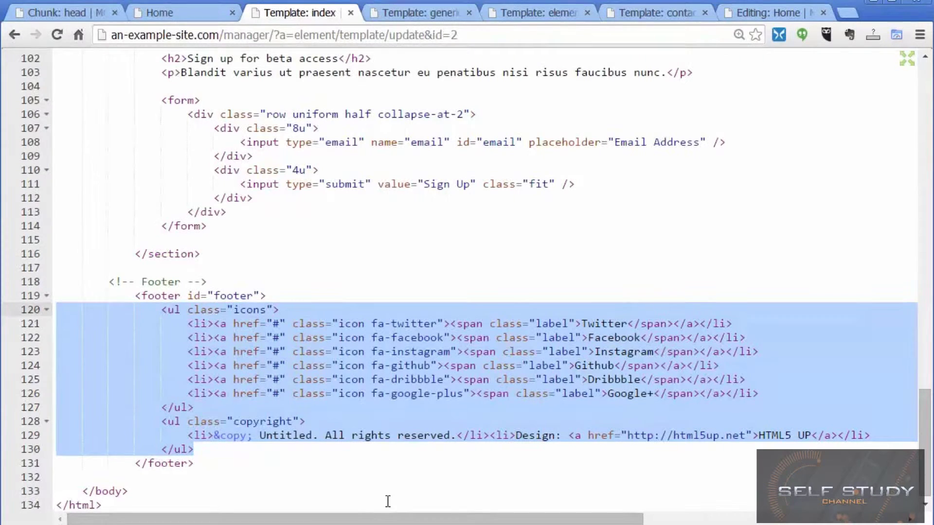
pyautogui.write('[[$footer]]')
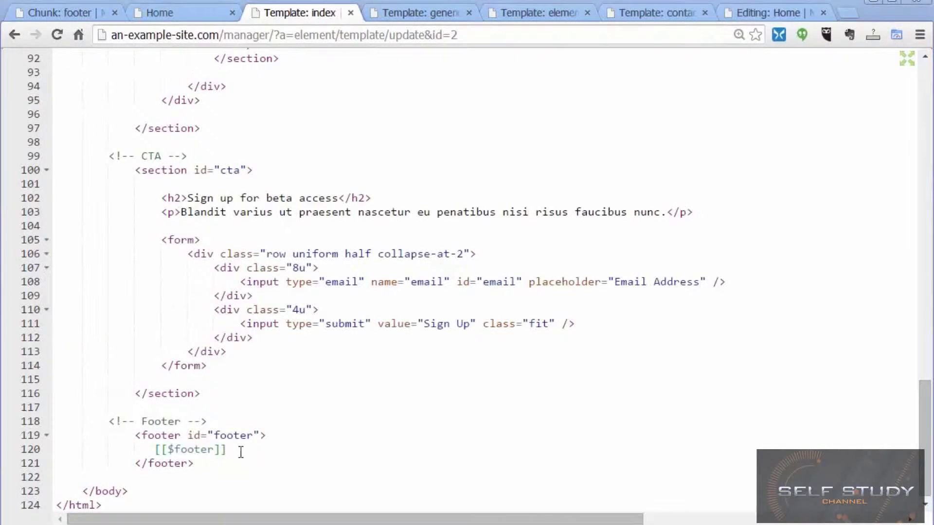
pyautogui.moveTo(240, 450); pyautogui.dragTo(153, 449)
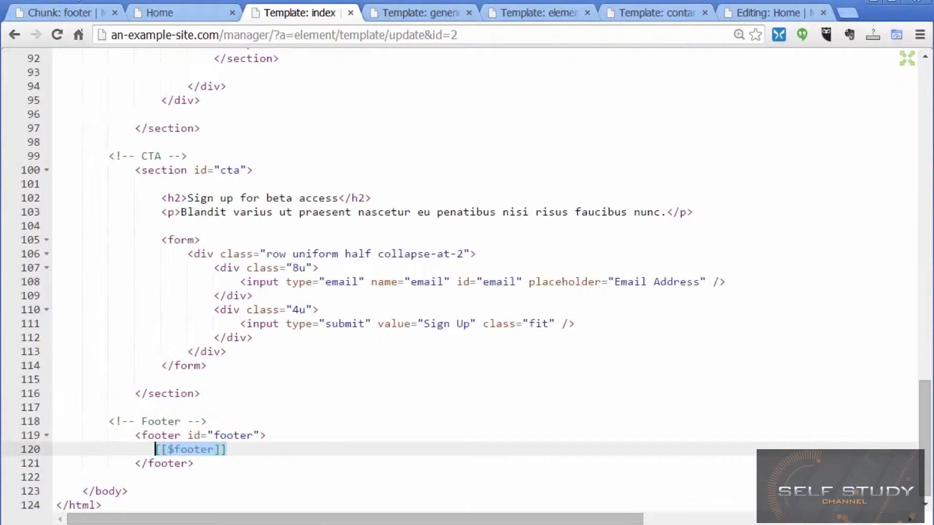
# - Check the index, generic, elements and contact templates for the footer include, ending atop index
pyautogui.click(70, 9)
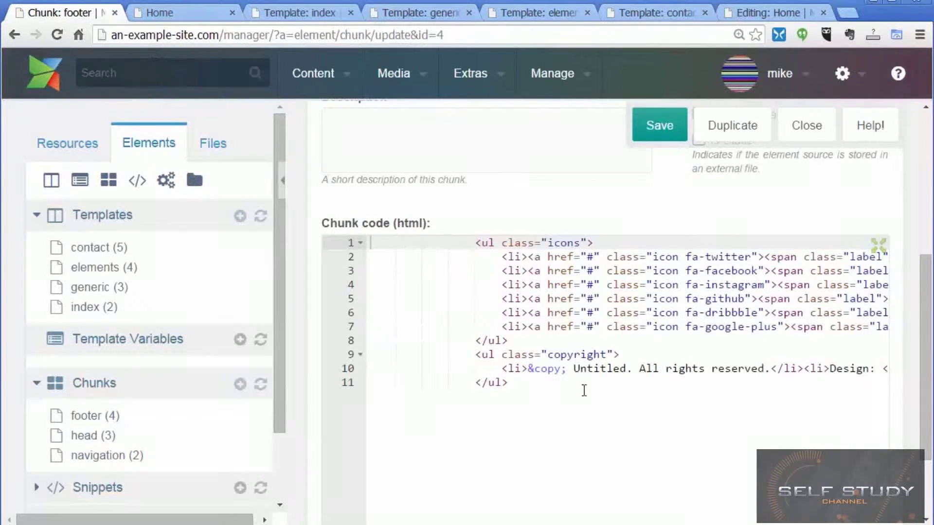
pyautogui.click(877, 244)
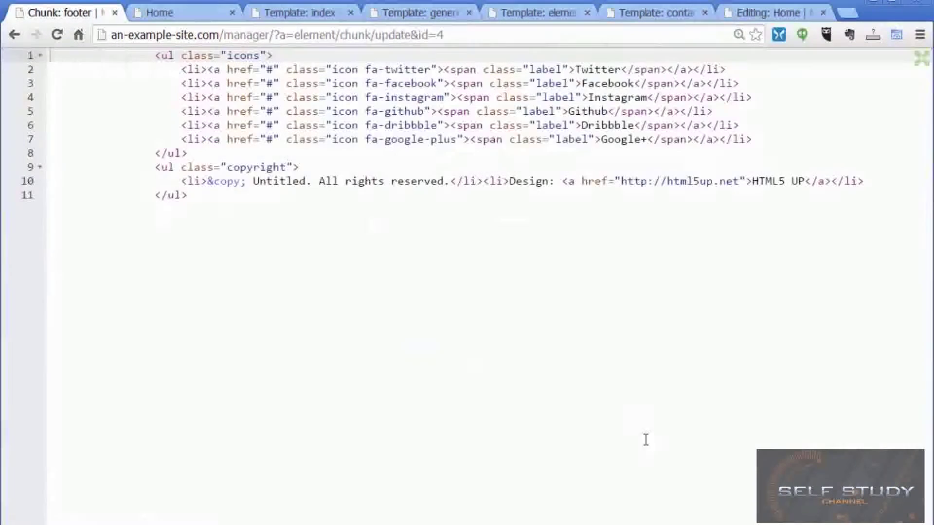
pyautogui.click(290, 14)
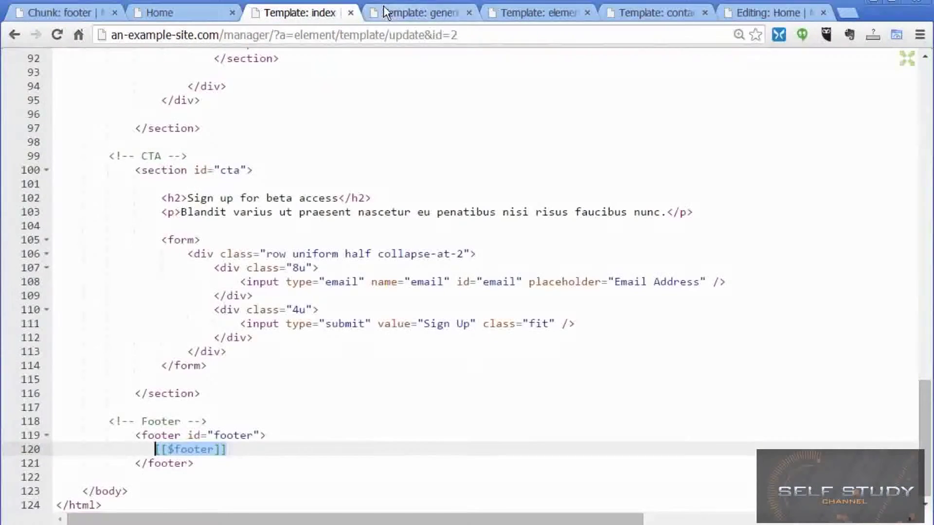
pyautogui.click(408, 11)
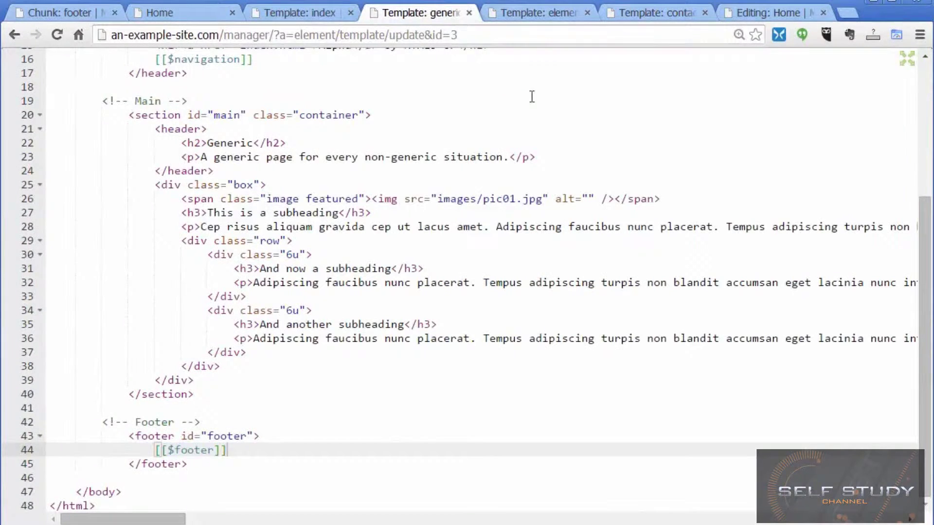
pyautogui.click(533, 14)
pyautogui.click(640, 14)
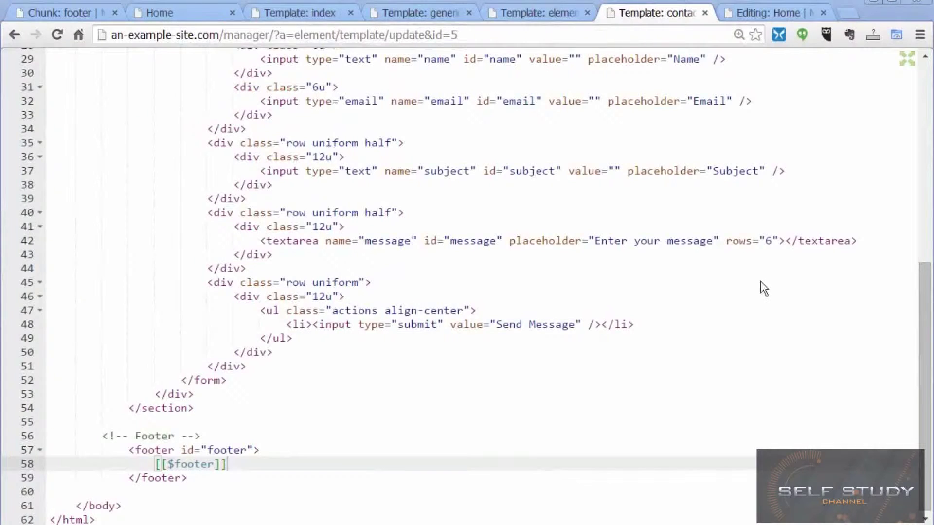
pyautogui.click(337, 21)
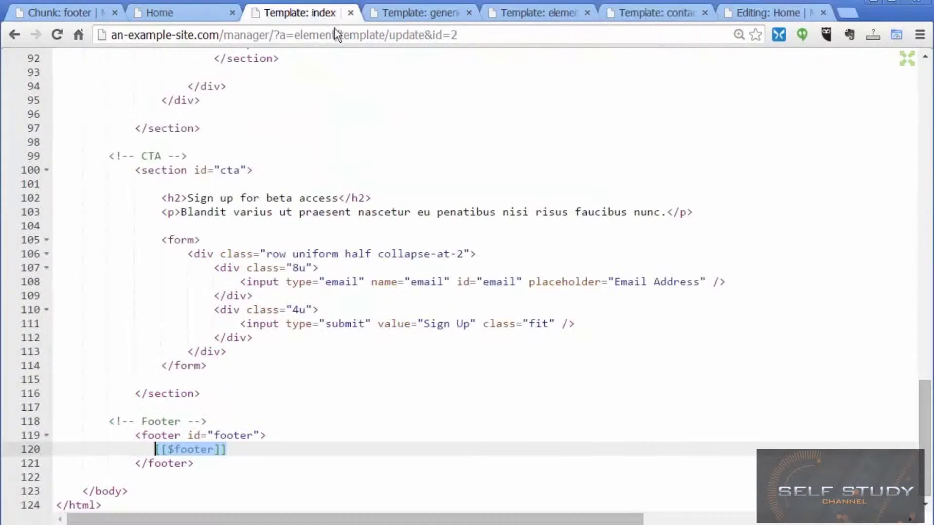
pyautogui.click(619, 198)
pyautogui.scroll(12, 620, 229)
pyautogui.scroll(15, 620, 231)
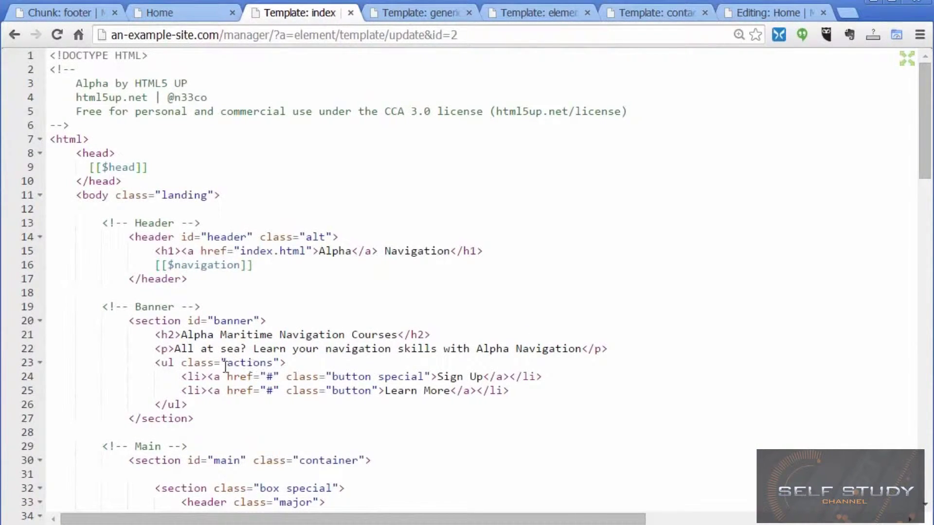
# - Match the index template's 'Alpha Maritime Navigation Courses' h2 against the live home page banner
pyautogui.moveTo(181, 334); pyautogui.dragTo(399, 335)
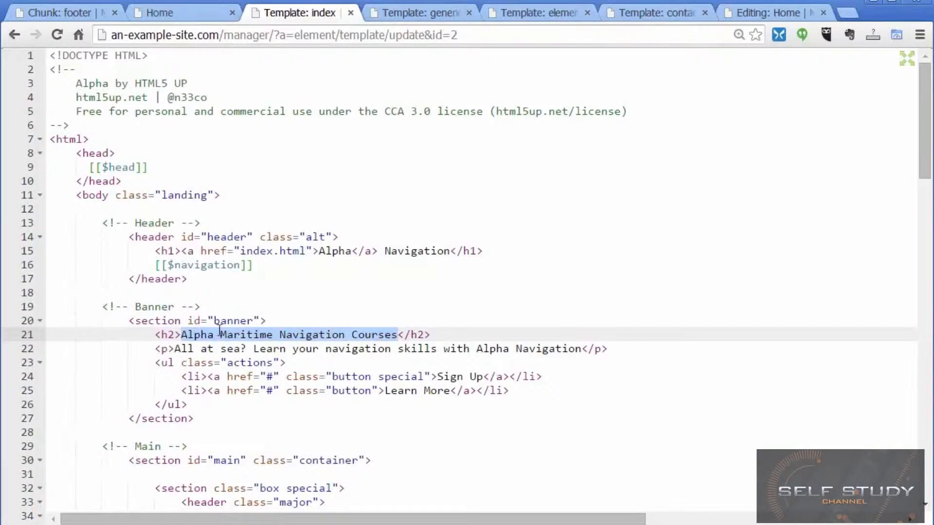
pyautogui.click(161, 13)
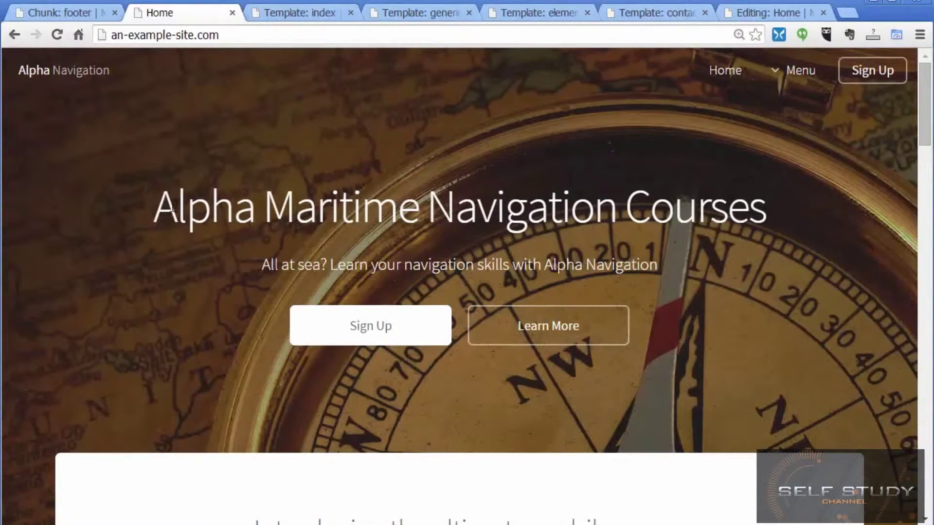
pyautogui.moveTo(172, 207); pyautogui.dragTo(773, 233)
pyautogui.click(739, 261)
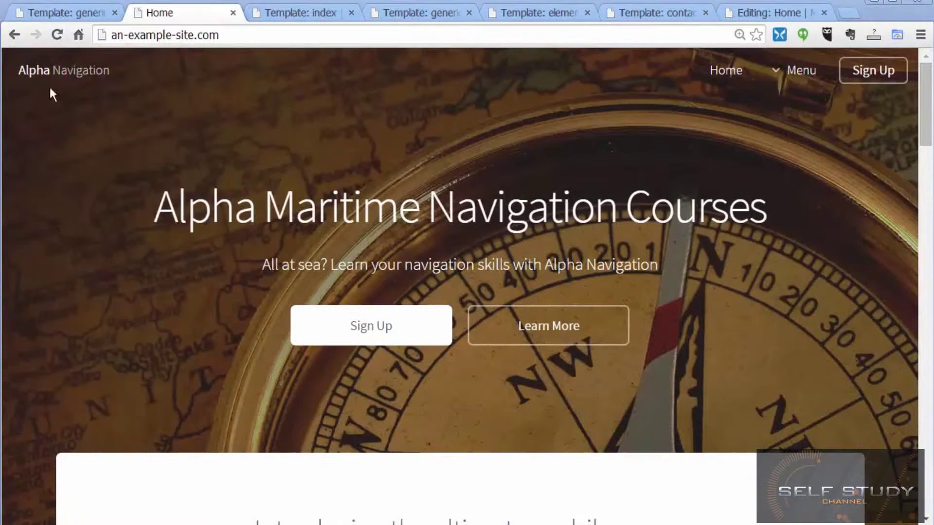
# - Bring up the generic template's code and look over its main section markup
pyautogui.click(57, 14)
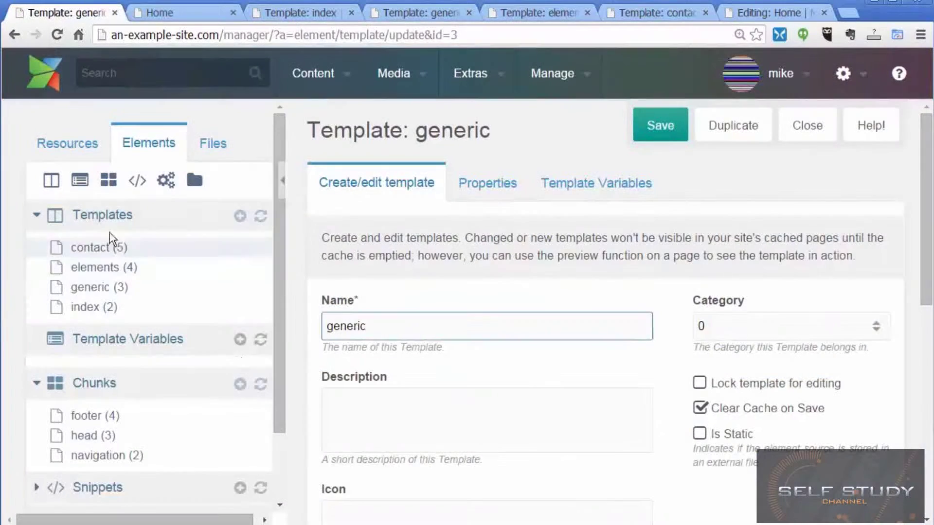
pyautogui.click(76, 146)
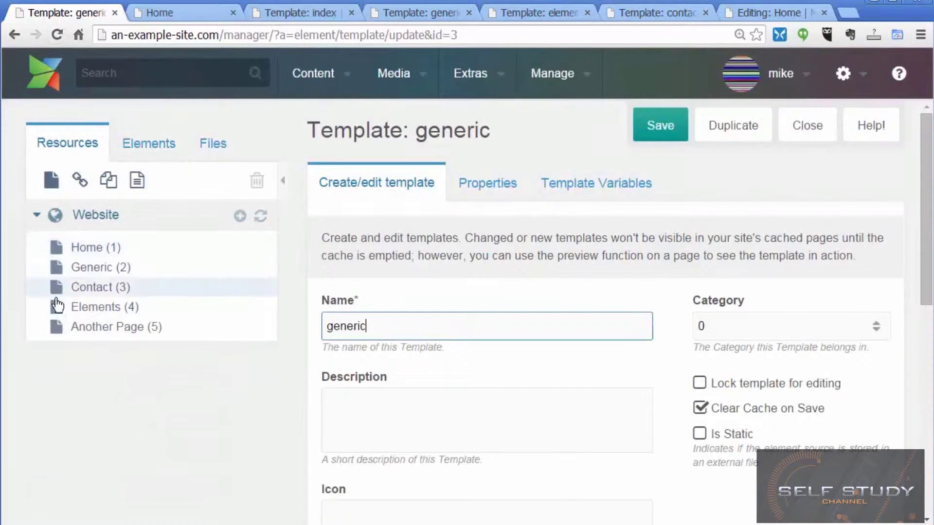
pyautogui.click(149, 143)
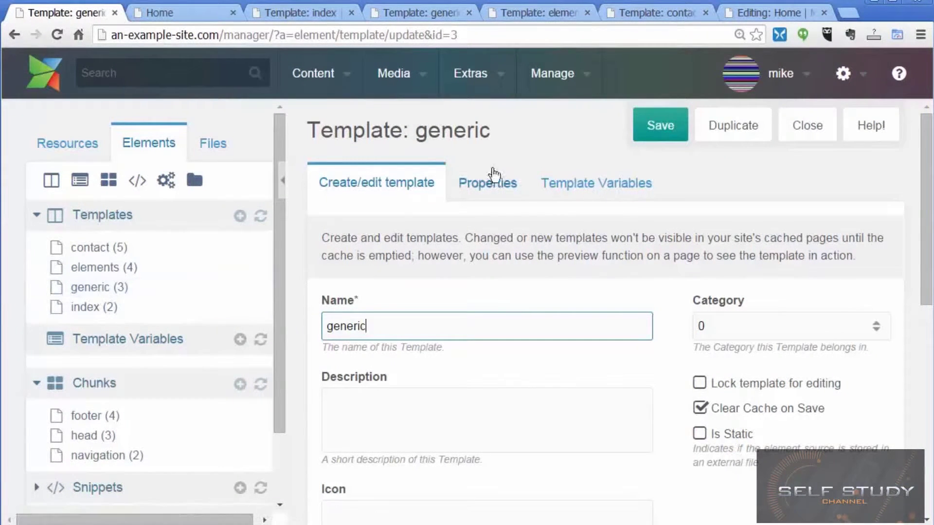
pyautogui.click(427, 12)
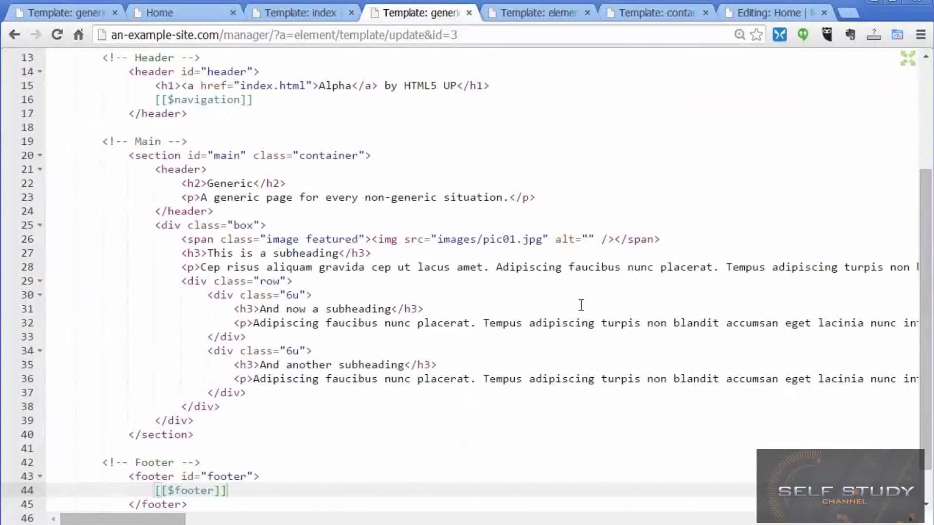
pyautogui.scroll(4, 563, 323)
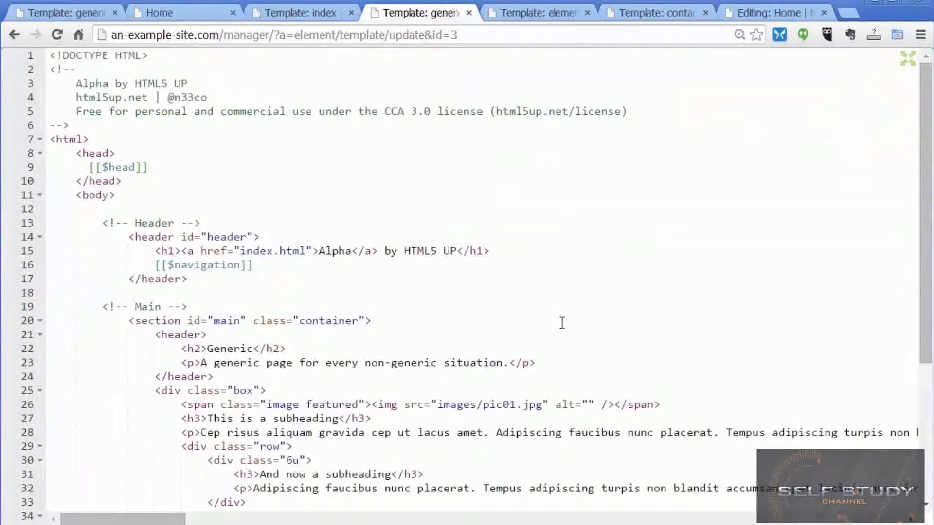
pyautogui.scroll(-5, 561, 324)
pyautogui.scroll(5, 423, 399)
pyautogui.scroll(-5, 383, 263)
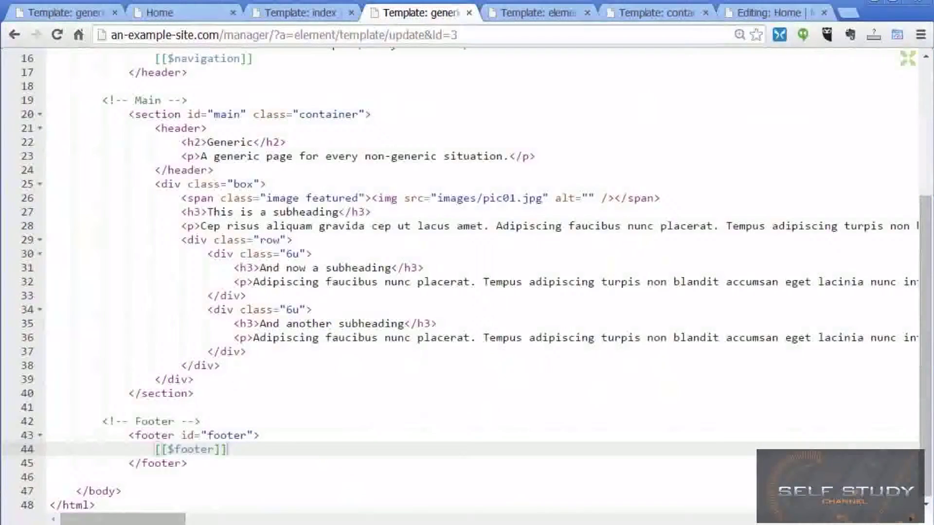
# - Replace the main section's markup with [[*content]] and save the generic template
pyautogui.click(212, 393)
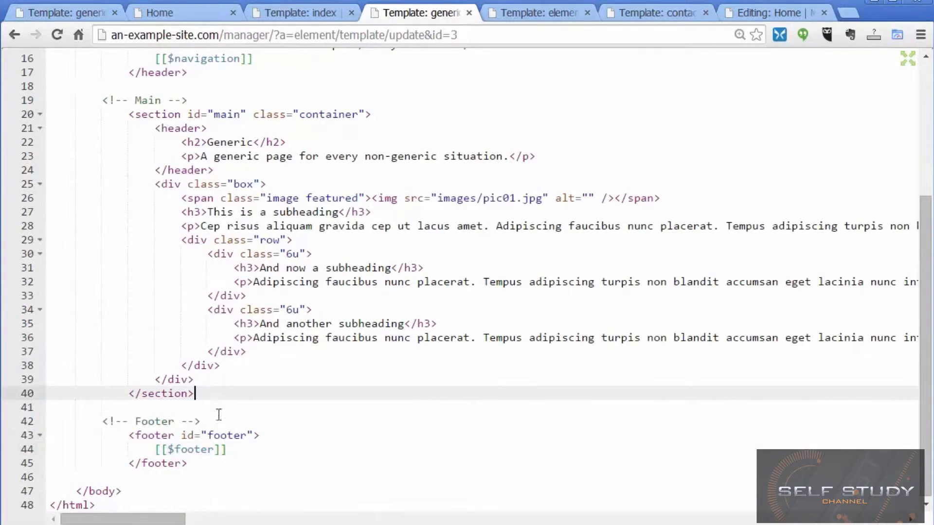
pyautogui.moveTo(210, 394); pyautogui.dragTo(50, 114)
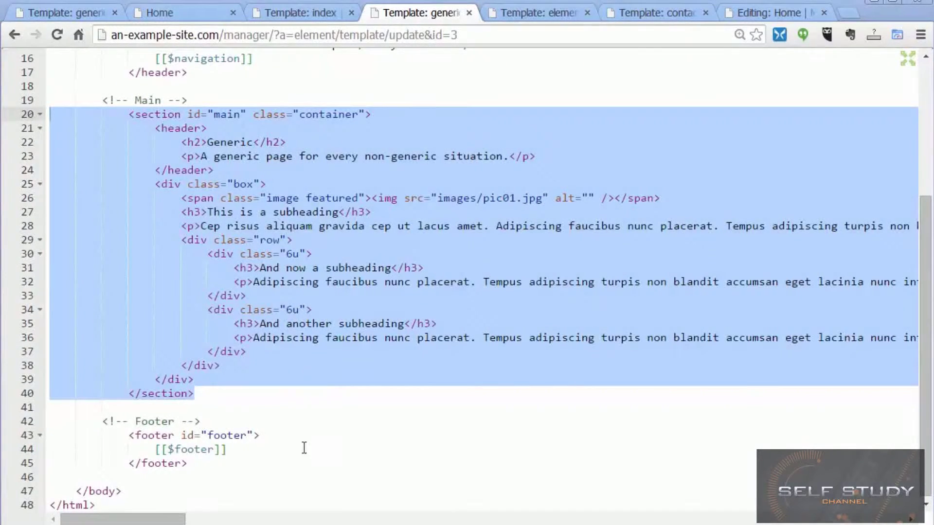
pyautogui.click(206, 379)
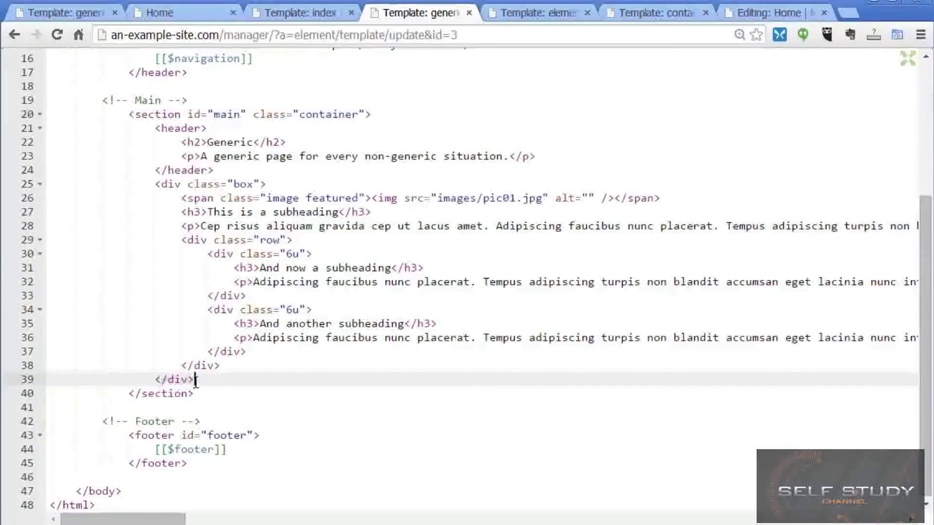
pyautogui.moveTo(104, 340); pyautogui.dragTo(17, 126)
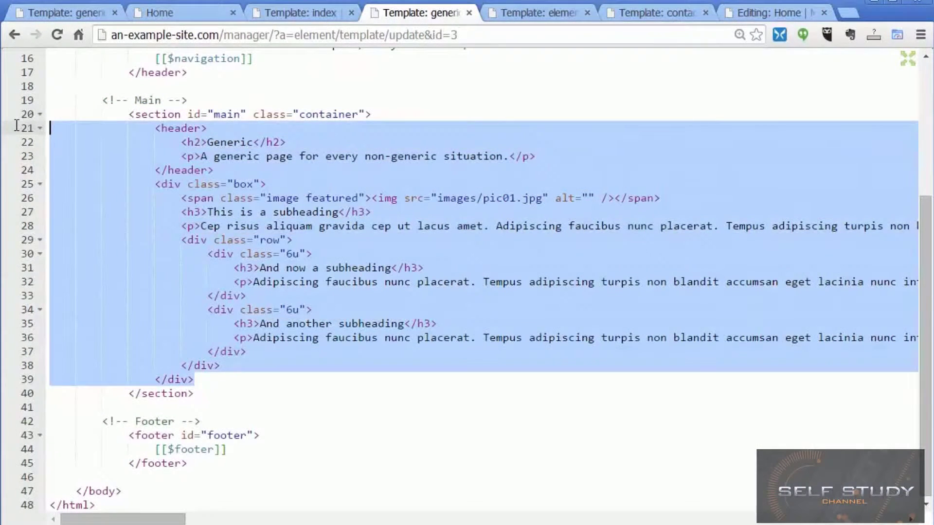
pyautogui.press('BackSpace')
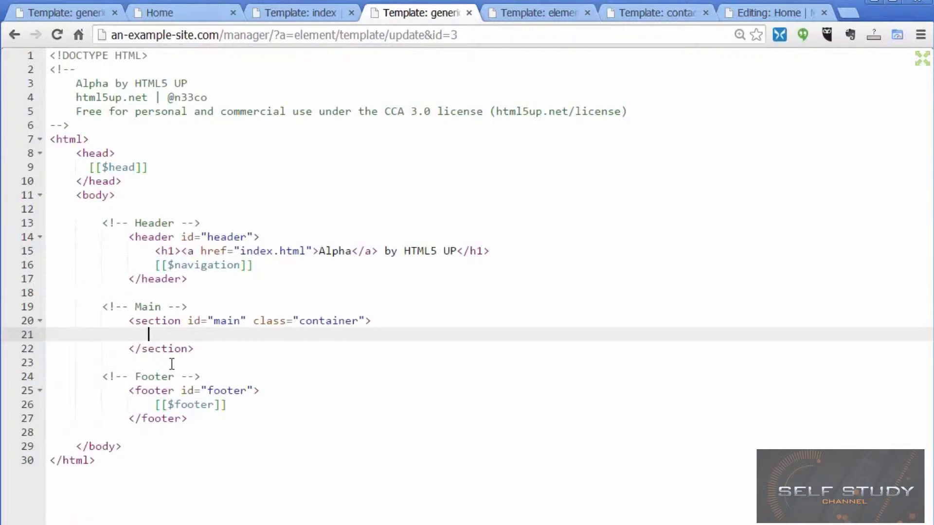
pyautogui.write('[[*content')
pyautogui.hotkey('ctrl', 's')
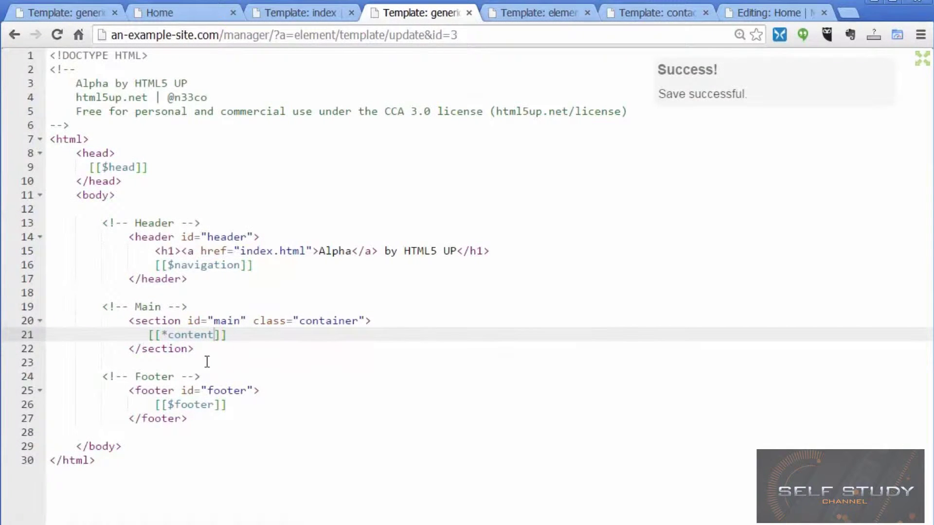
pyautogui.click(63, 12)
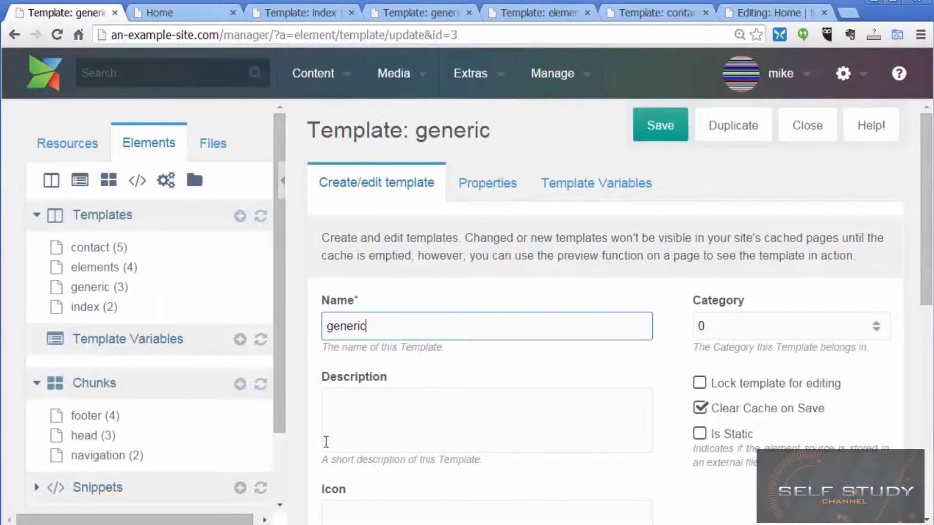
pyautogui.click(83, 144)
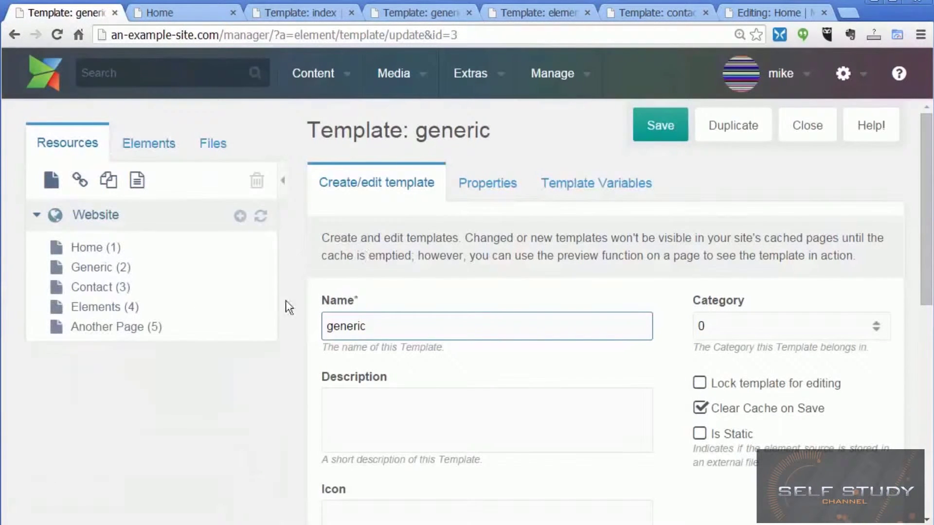
# - Paste the copied markup into the Generic resource's Content field and save it
pyautogui.click(88, 273)
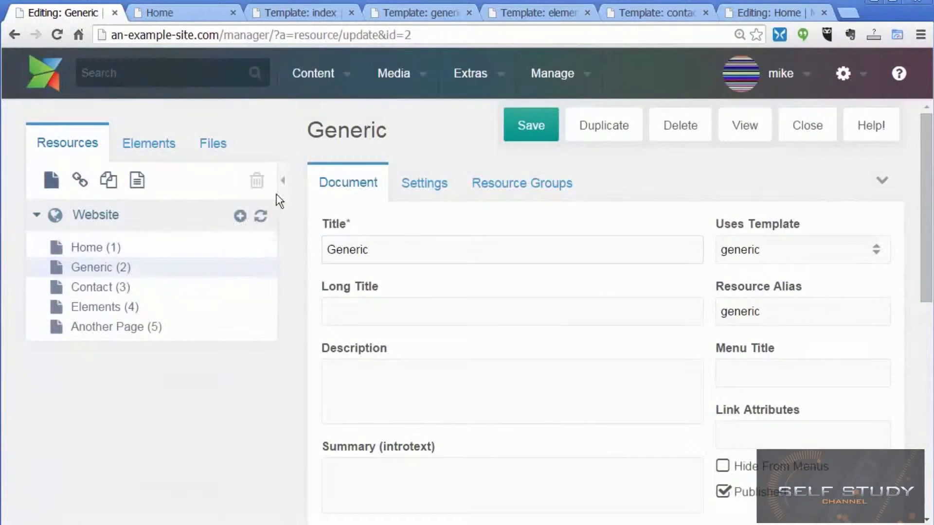
pyautogui.click(282, 182)
pyautogui.scroll(-6, 611, 365)
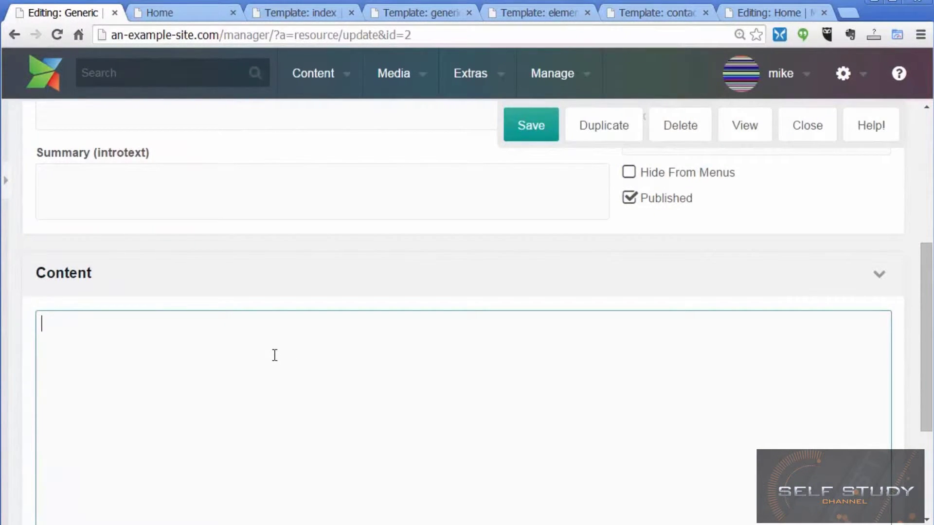
pyautogui.hotkey('ctrl', 'v')
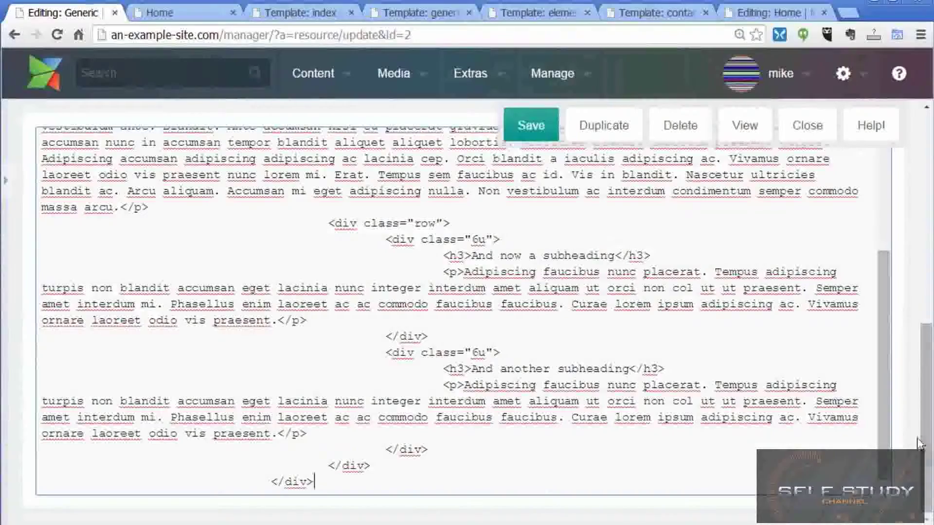
pyautogui.scroll(4, 885, 423)
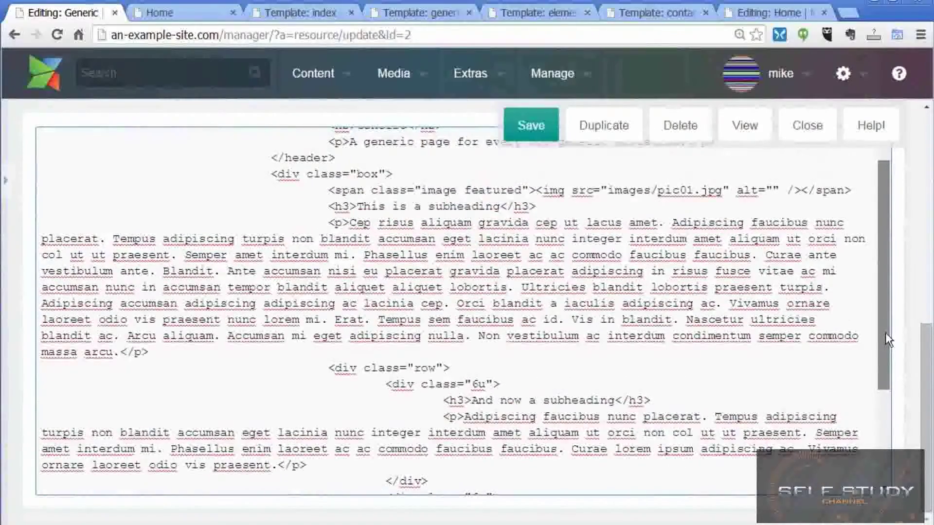
pyautogui.click(531, 127)
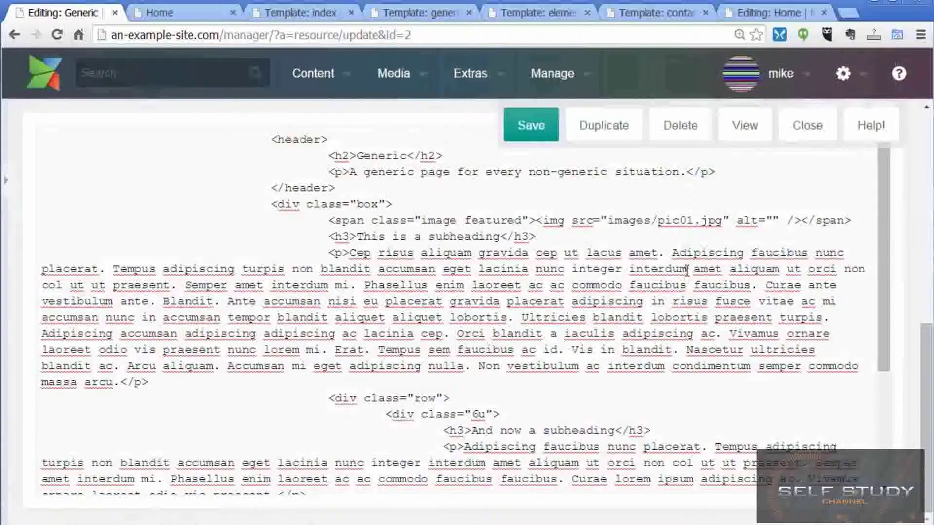
# - Compare the live Generic page with the generic template's code
pyautogui.click(179, 12)
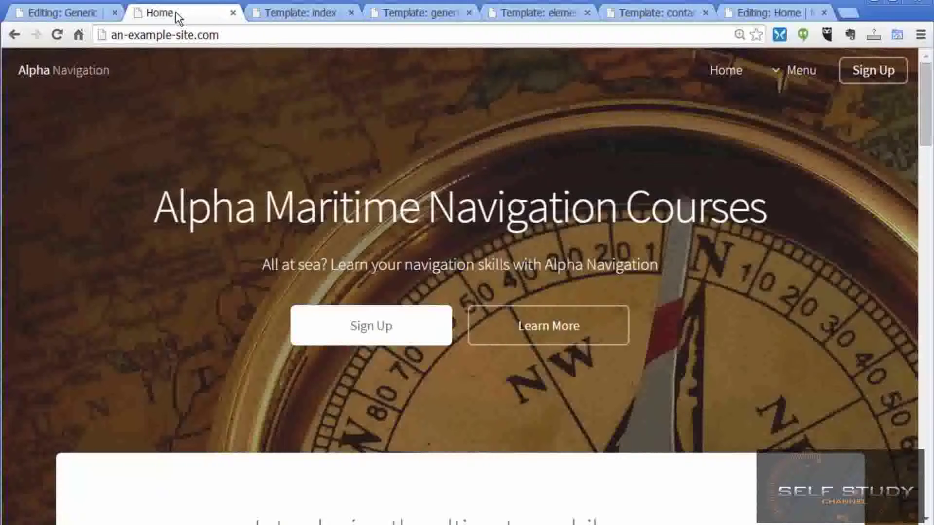
pyautogui.moveTo(784, 81)
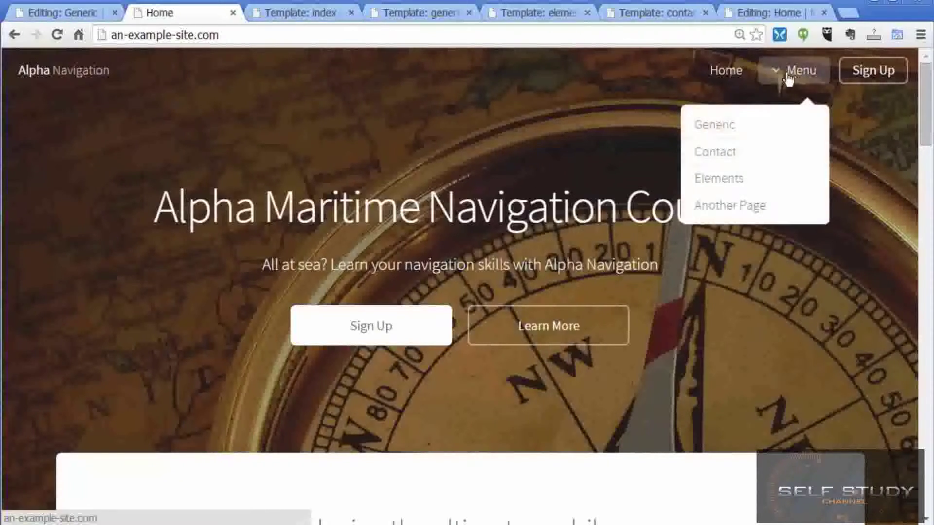
pyautogui.click(766, 124)
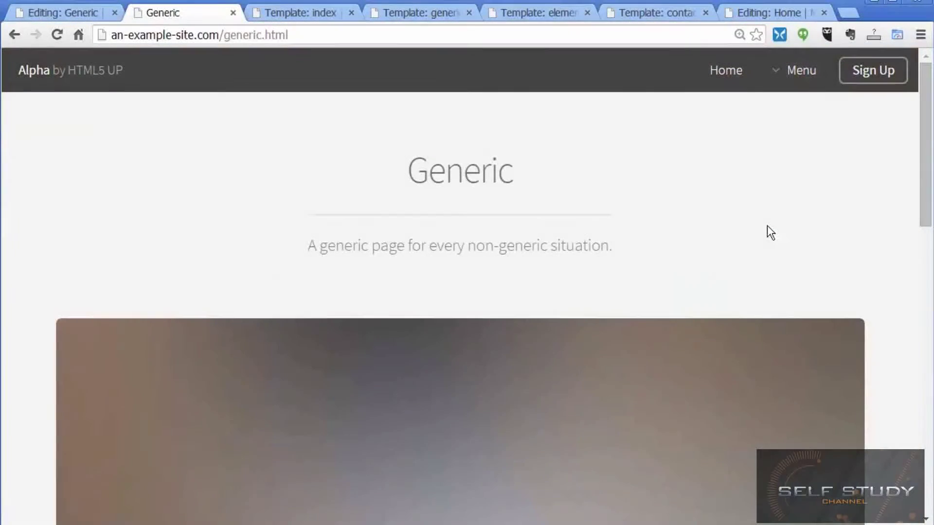
pyautogui.scroll(-15, 766, 226)
pyautogui.scroll(15, 767, 226)
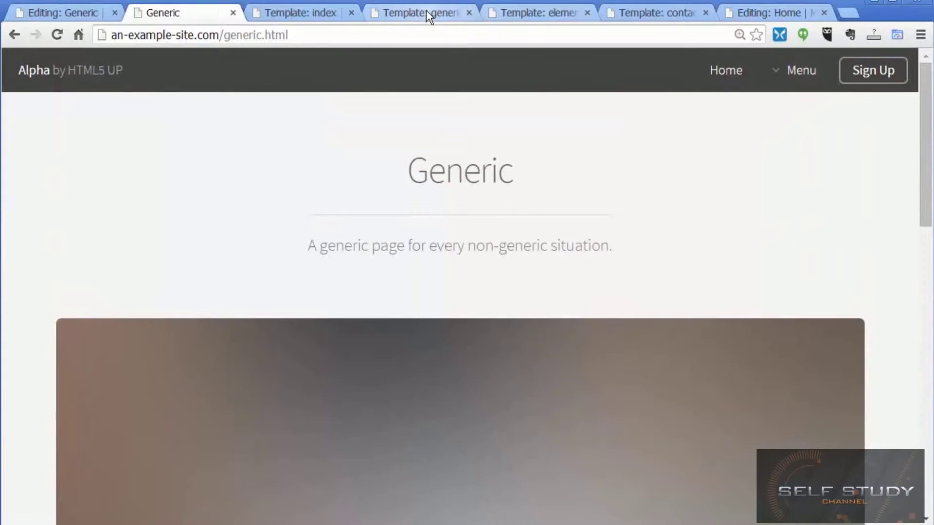
pyautogui.click(421, 12)
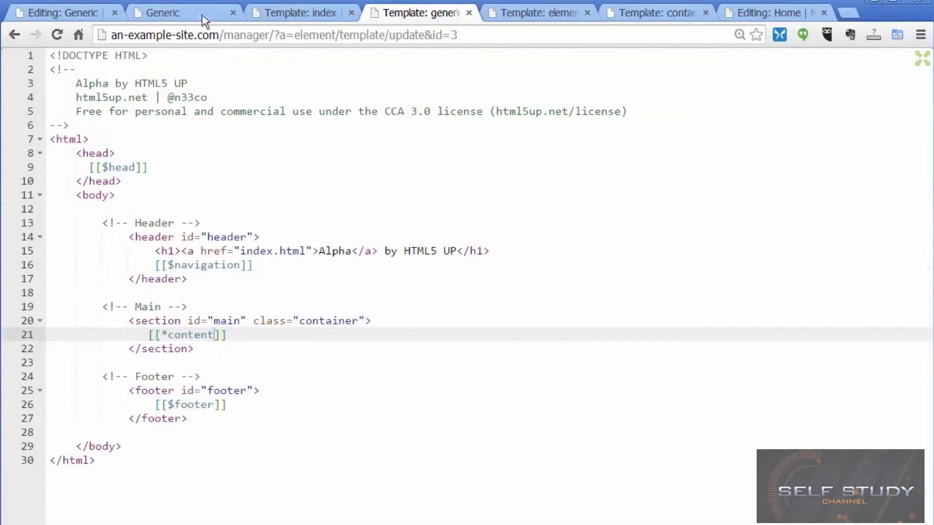
pyautogui.click(176, 14)
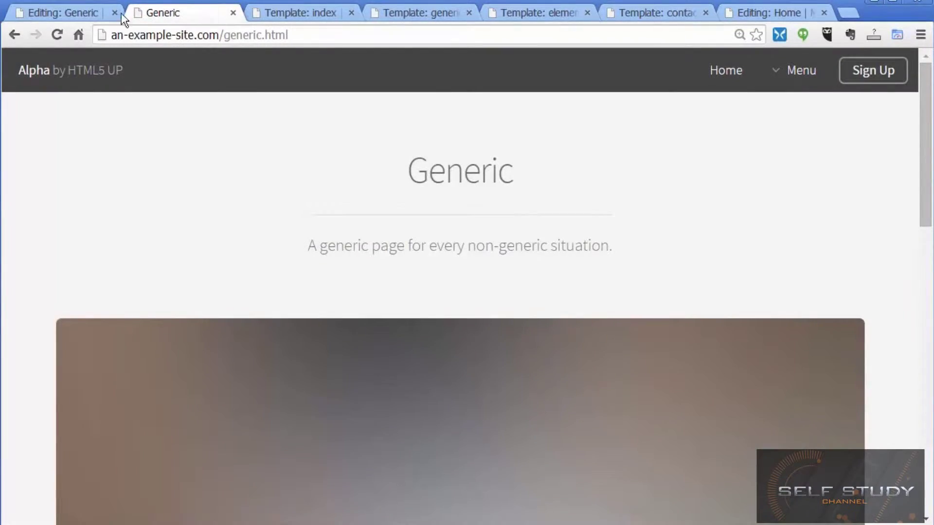
# - Return to the Generic resource editor and scroll to its Content code field
pyautogui.click(86, 15)
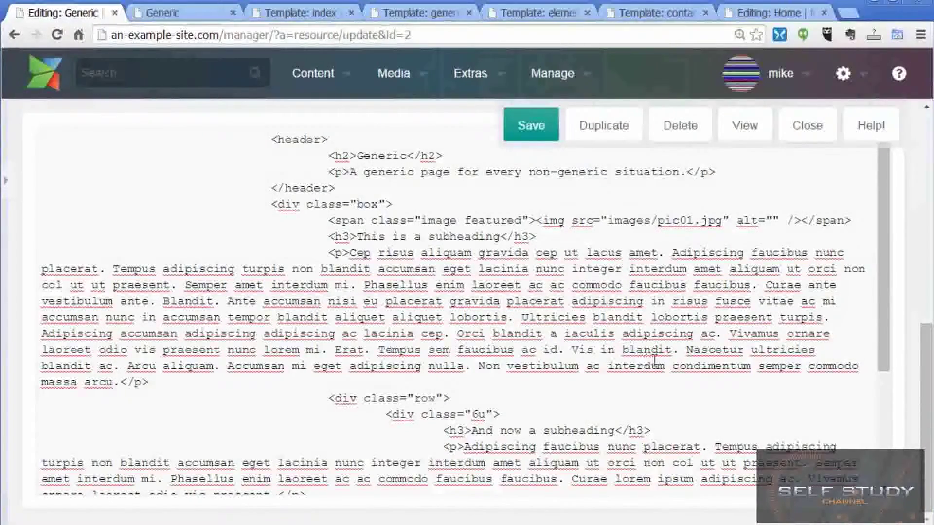
pyautogui.scroll(10, 622, 365)
pyautogui.scroll(-1, 619, 367)
pyautogui.scroll(-10, 618, 367)
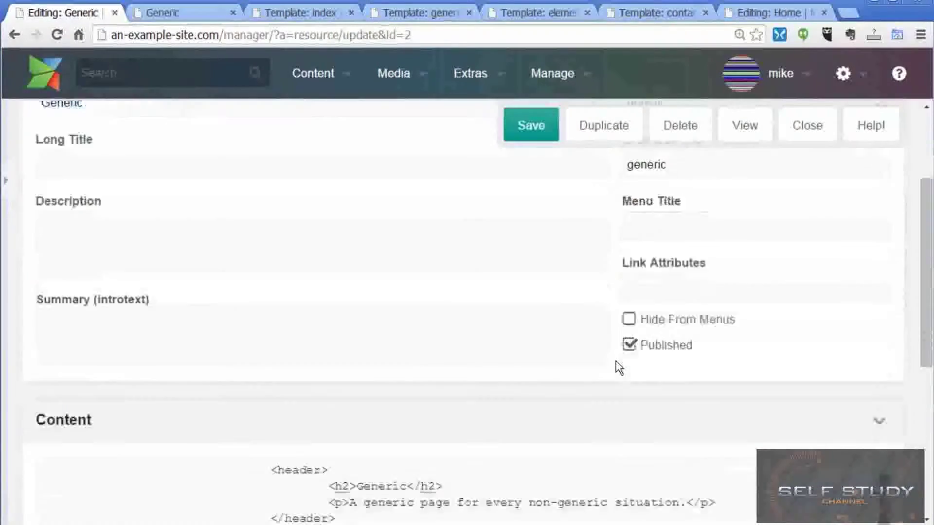
pyautogui.scroll(3, 617, 361)
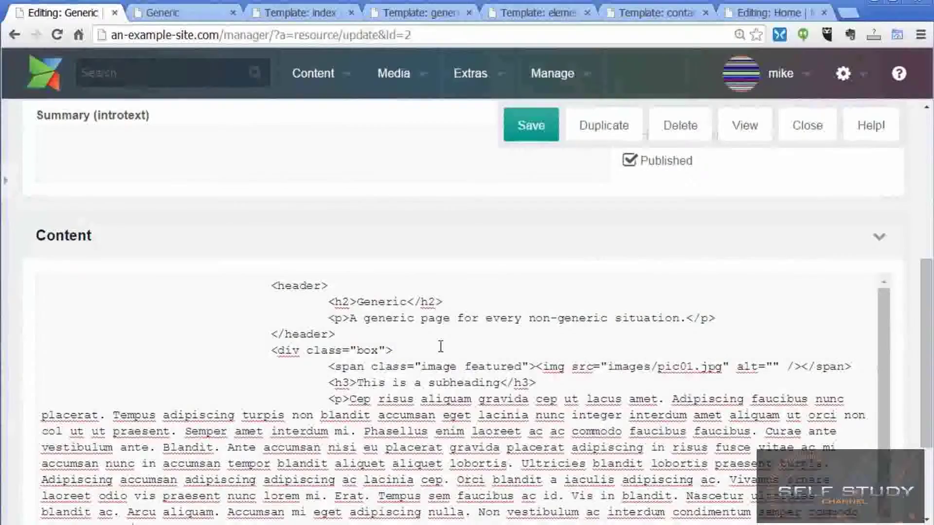
pyautogui.scroll(-1, 512, 369)
pyautogui.scroll(1, 512, 369)
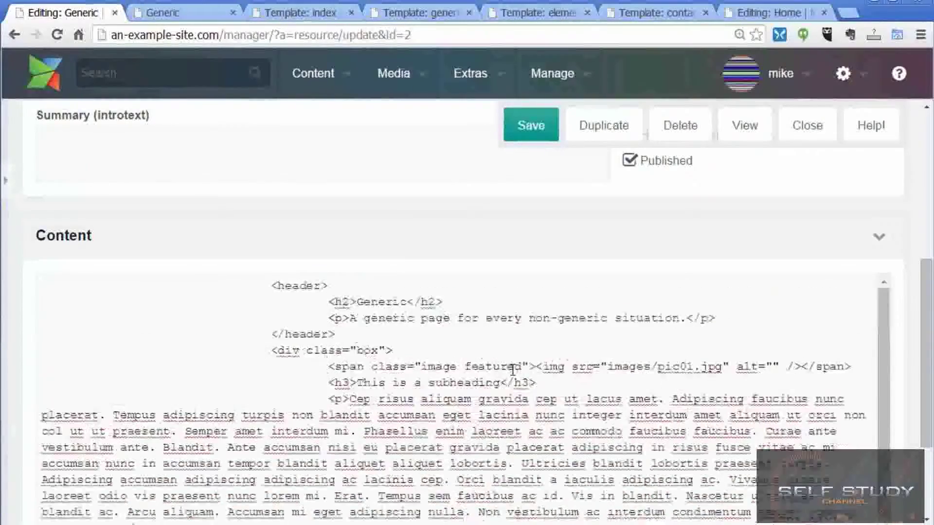
pyautogui.scroll(-1, 540, 384)
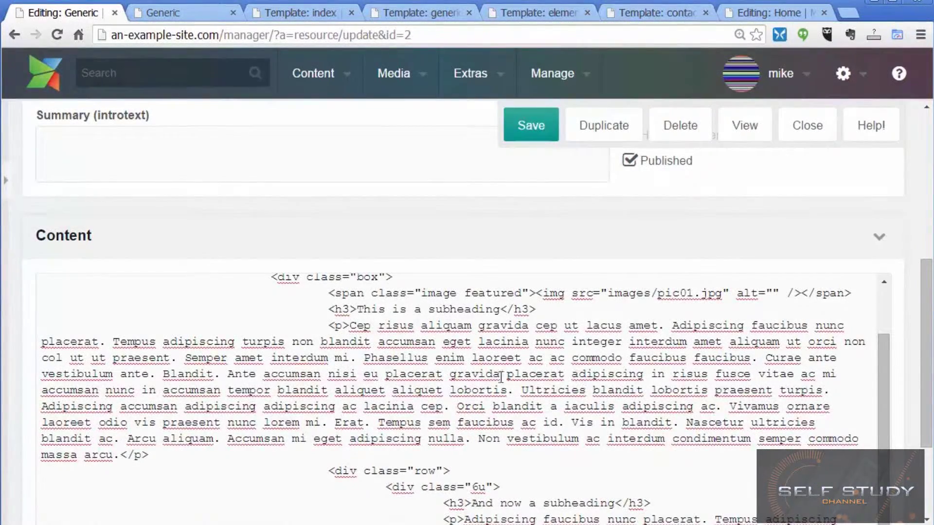
pyautogui.scroll(5, 317, 377)
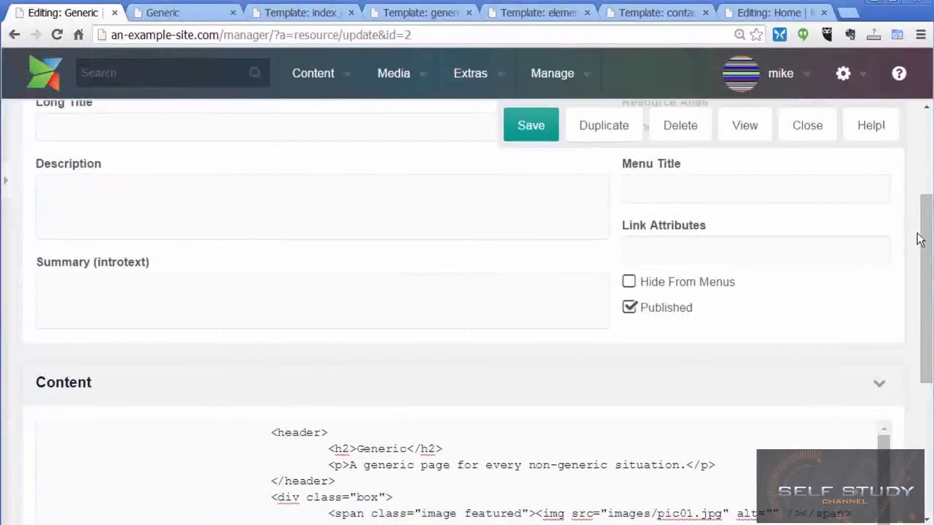
pyautogui.moveTo(917, 234); pyautogui.dragTo(923, 365)
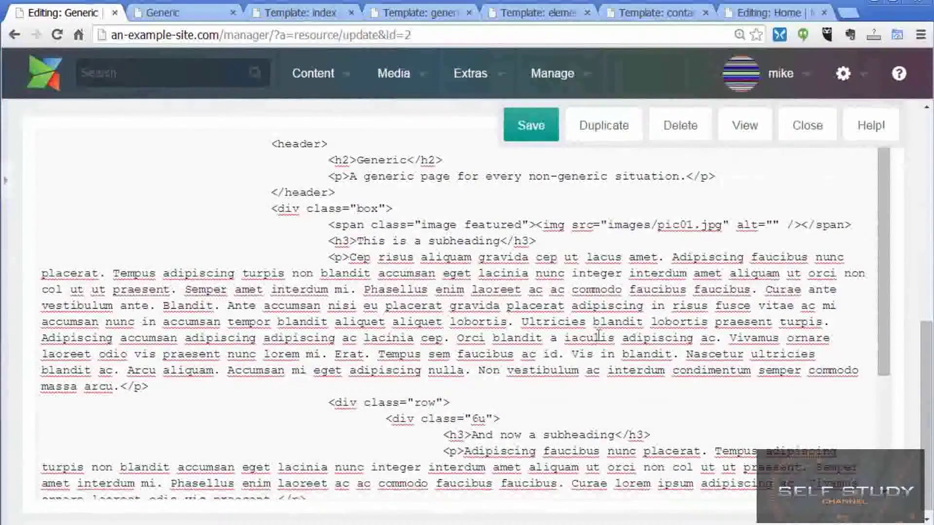
pyautogui.moveTo(925, 355); pyautogui.dragTo(926, 291)
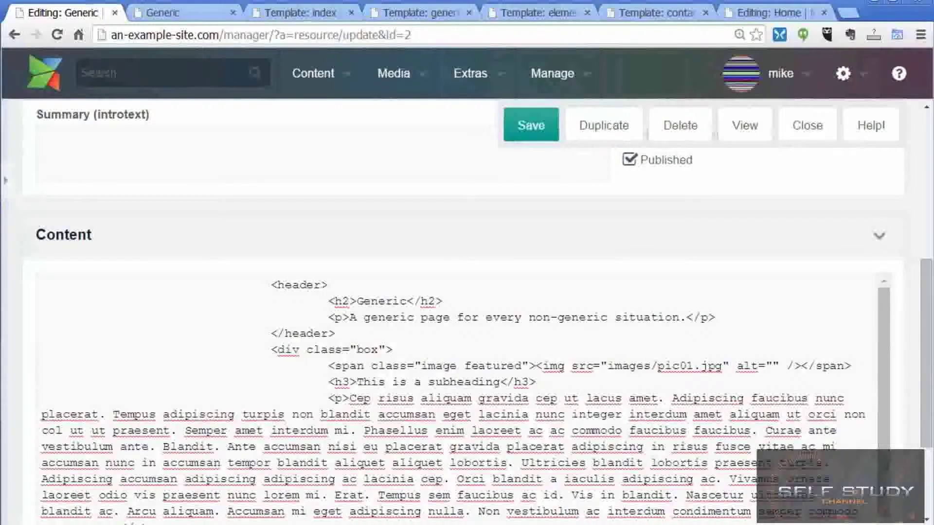
pyautogui.moveTo(495, 74)
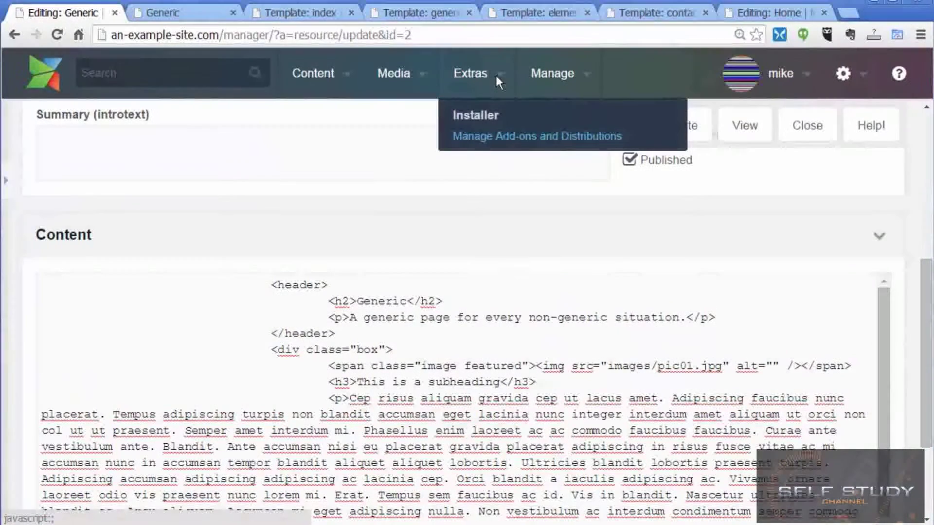
# - Download the TinyMCE extra and install it, accepting the license, so 4.3.3-pl is listed
pyautogui.click(488, 118)
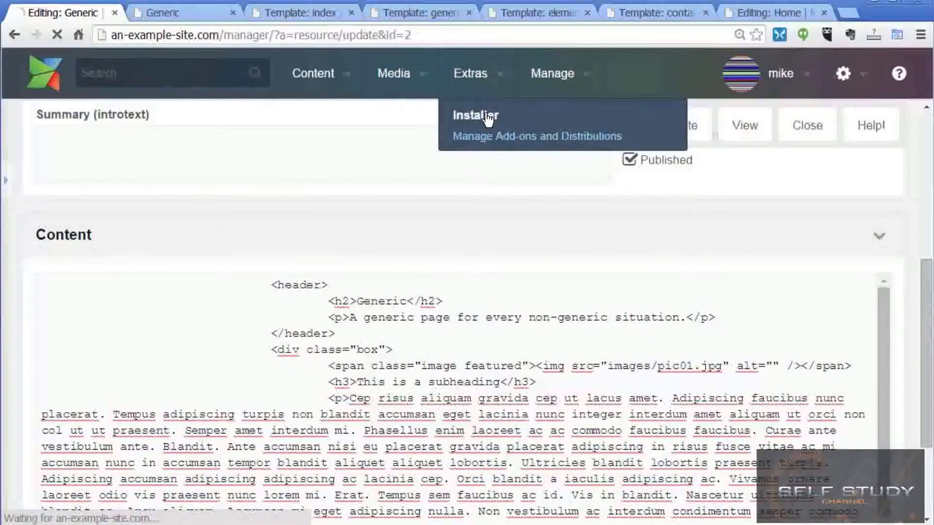
pyautogui.click(111, 351)
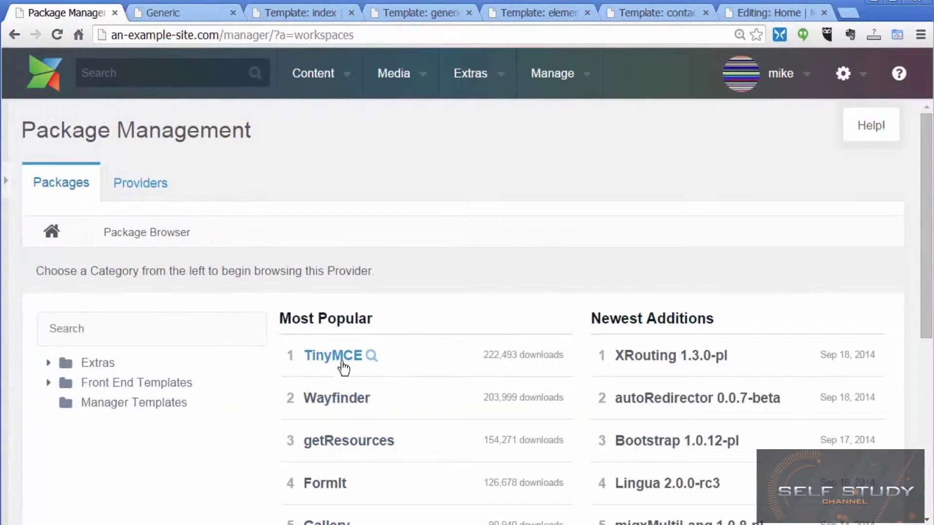
pyautogui.click(341, 361)
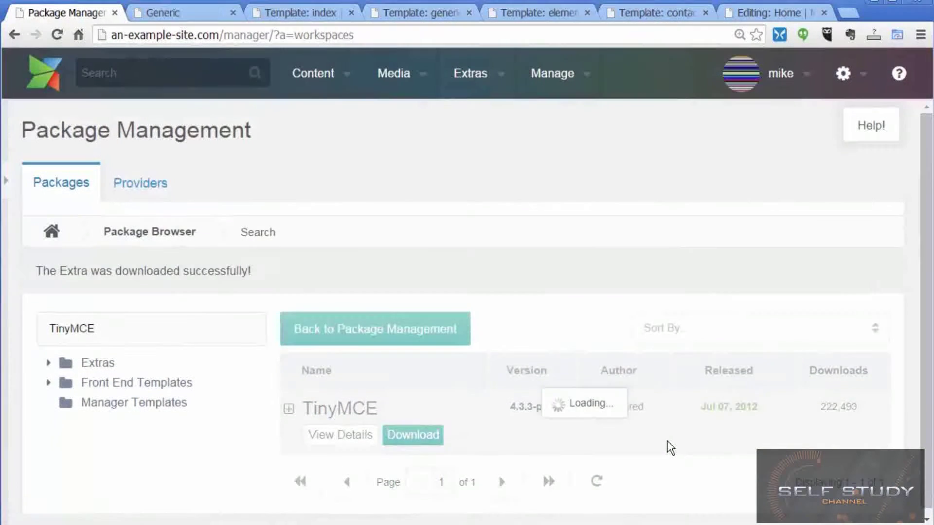
pyautogui.click(402, 339)
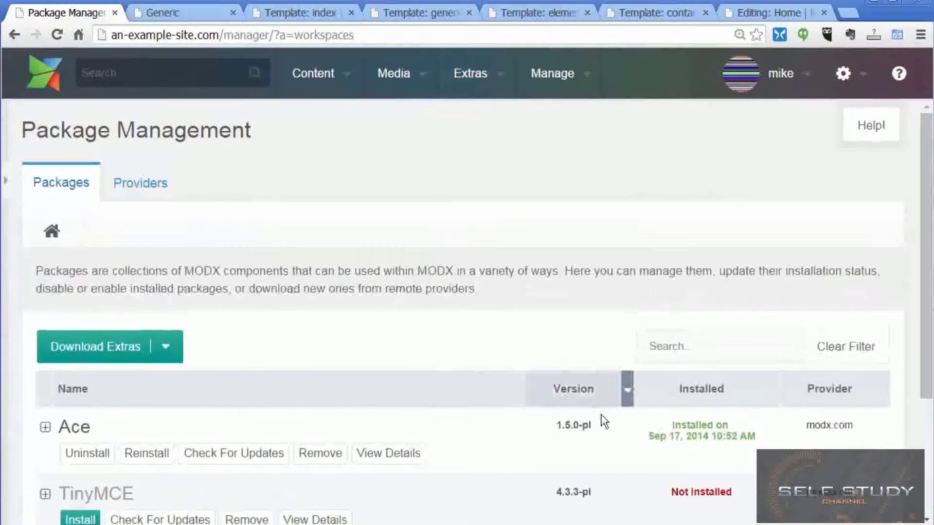
pyautogui.scroll(-3, 608, 419)
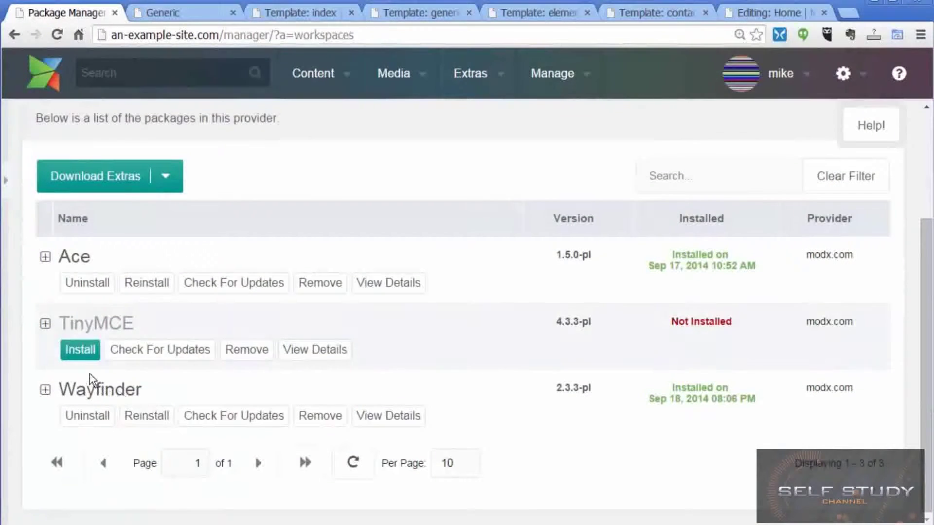
pyautogui.click(81, 352)
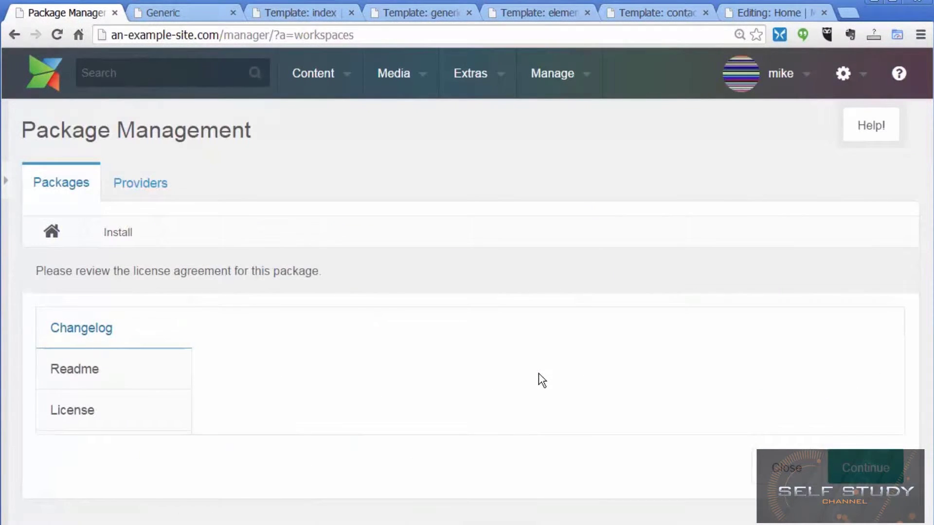
pyautogui.click(866, 467)
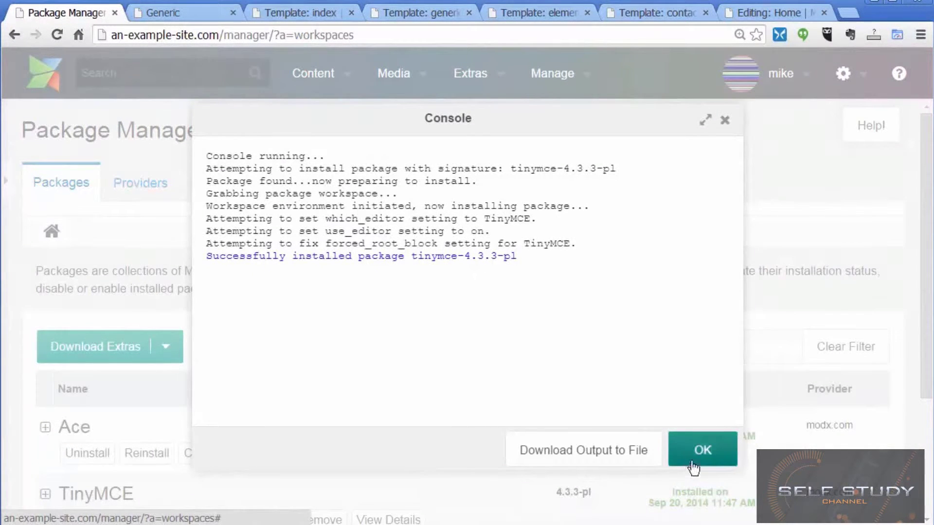
pyautogui.click(701, 448)
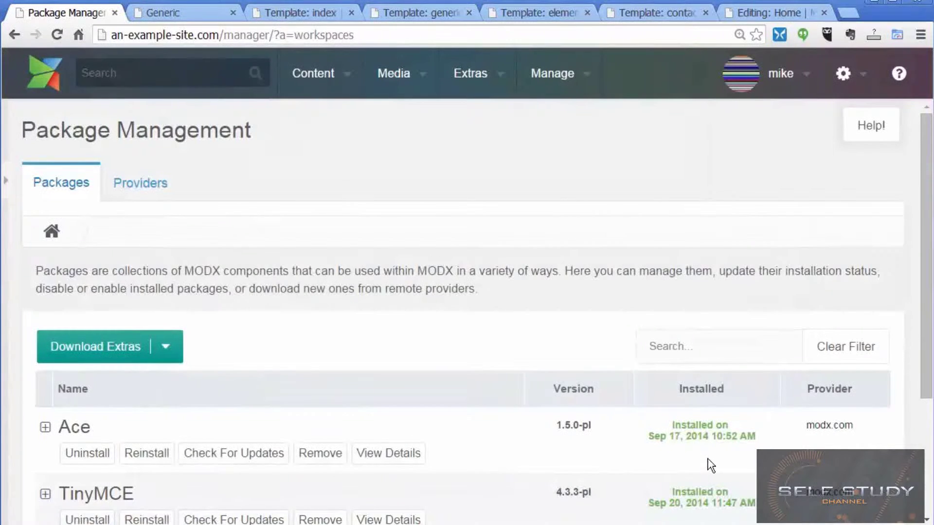
pyautogui.scroll(-3, 604, 386)
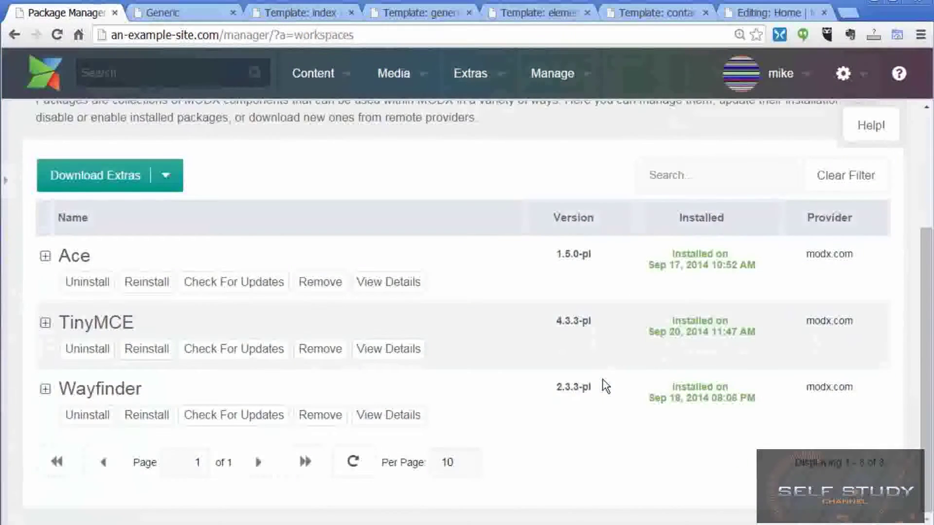
pyautogui.scroll(3, 596, 325)
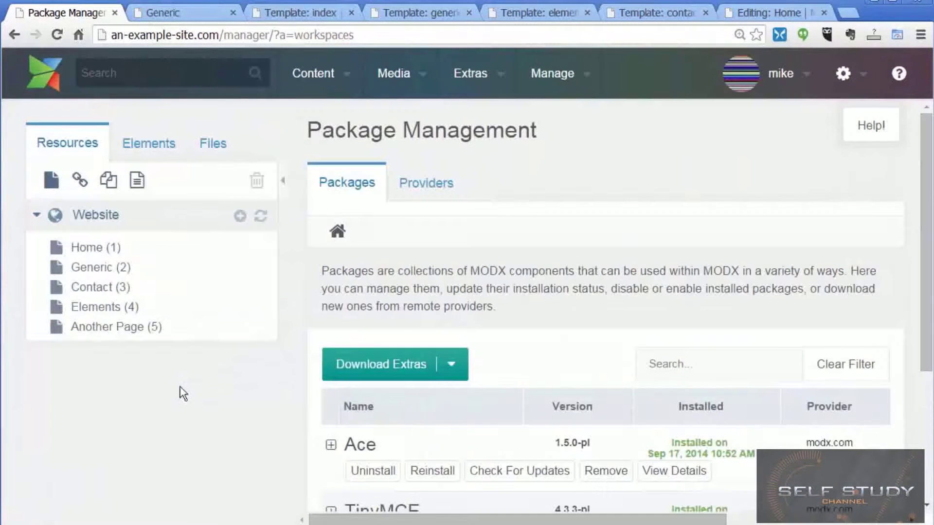
# - Reopen the Generic resource with the tree hidden and review its content in TinyMCE
pyautogui.click(88, 267)
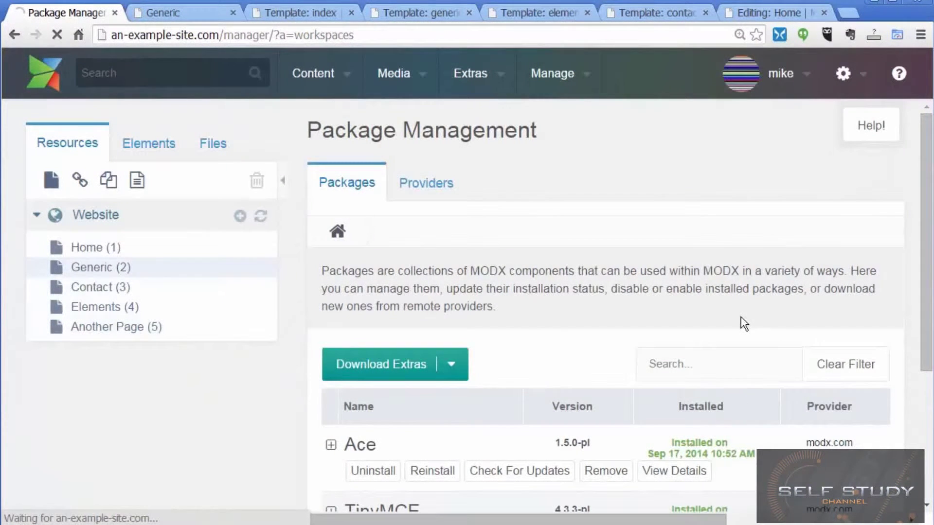
pyautogui.scroll(-4, 739, 316)
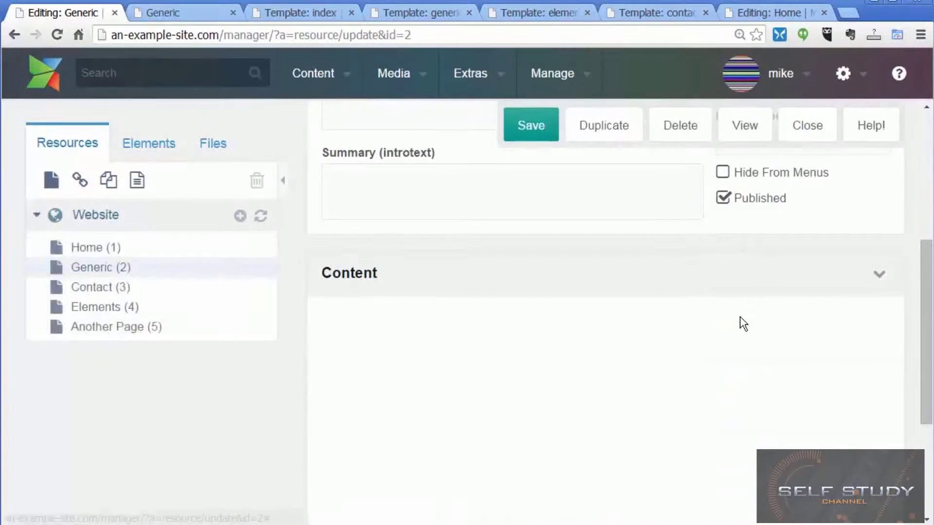
pyautogui.scroll(-1, 740, 316)
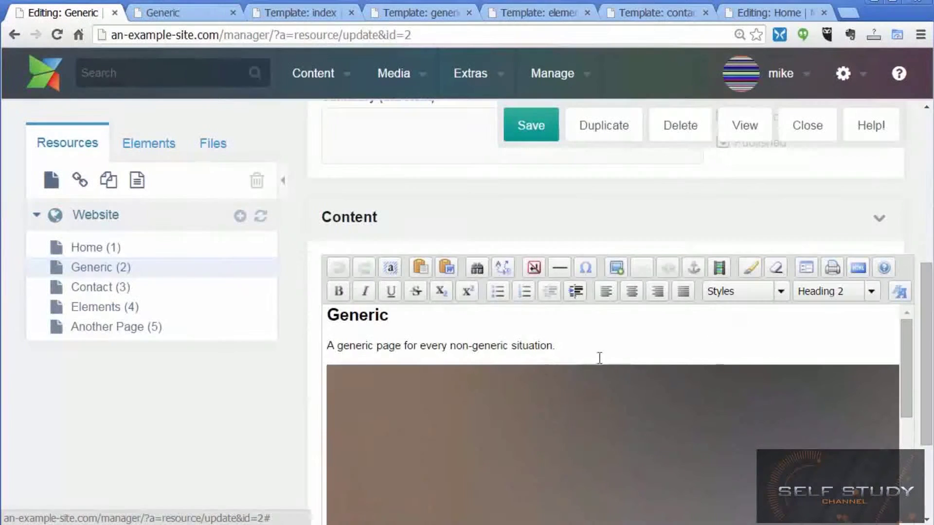
pyautogui.click(283, 182)
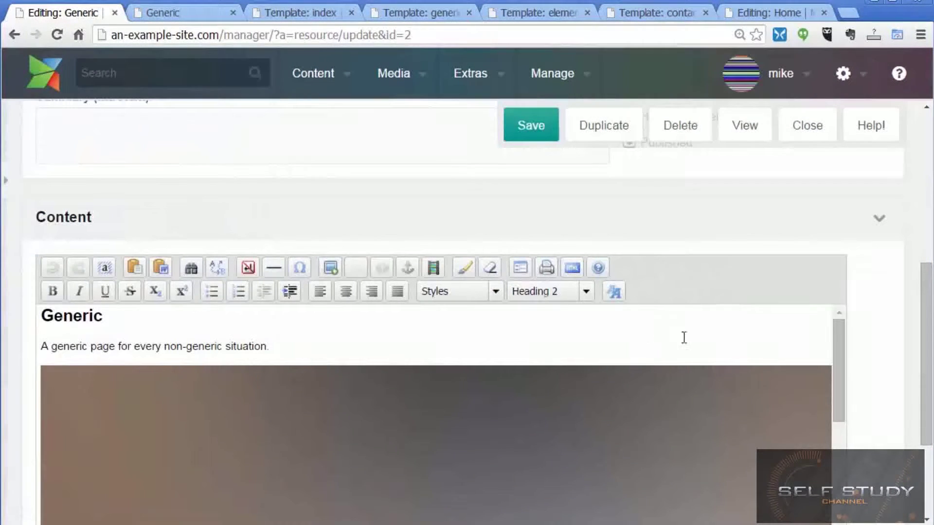
pyautogui.scroll(-6, 728, 341)
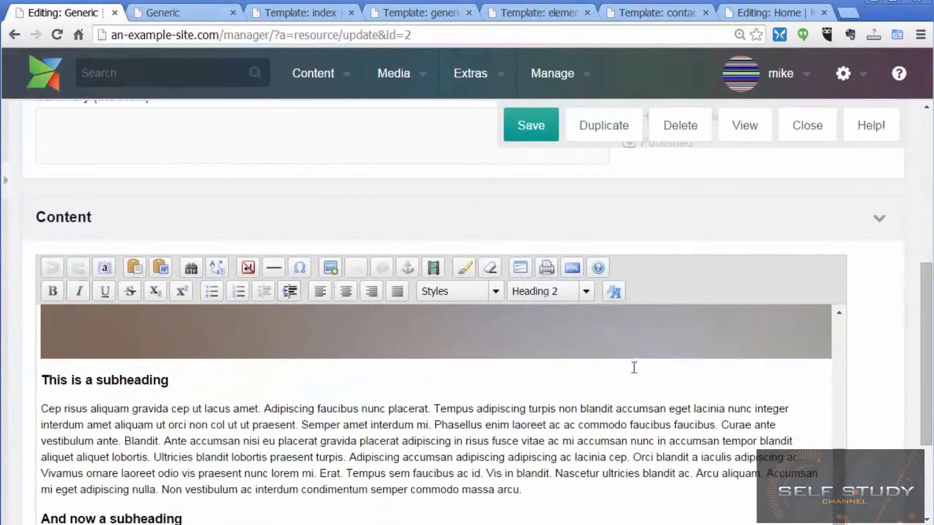
pyautogui.moveTo(924, 289); pyautogui.dragTo(924, 355)
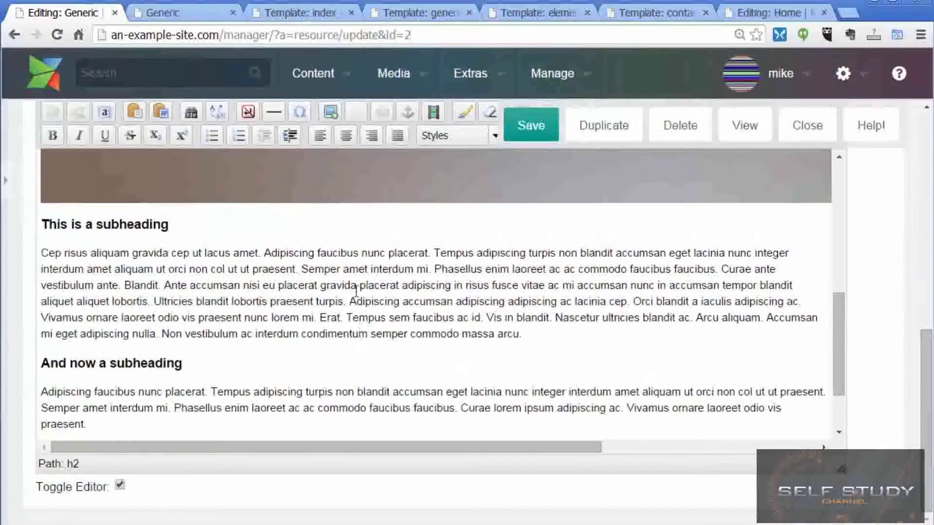
pyautogui.scroll(10, 355, 291)
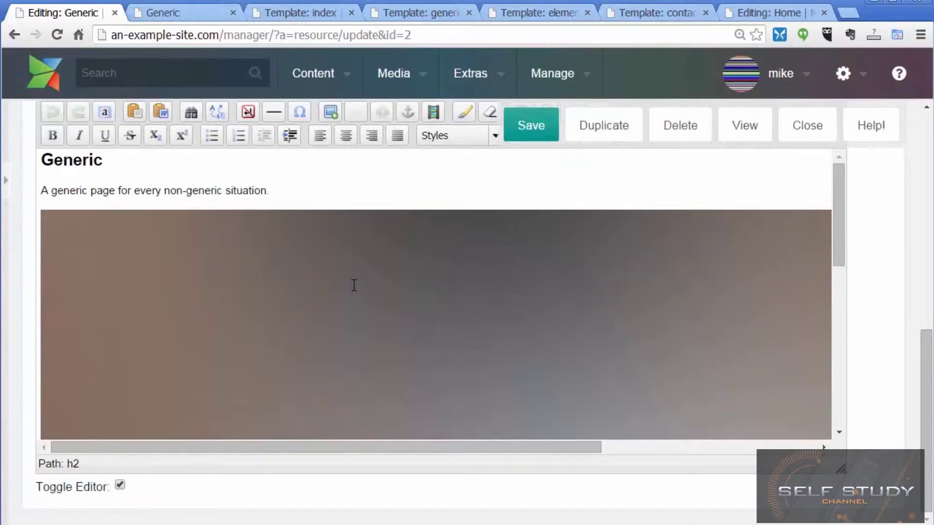
pyautogui.scroll(-2, 354, 286)
pyautogui.scroll(5, 355, 286)
pyautogui.scroll(-6, 444, 288)
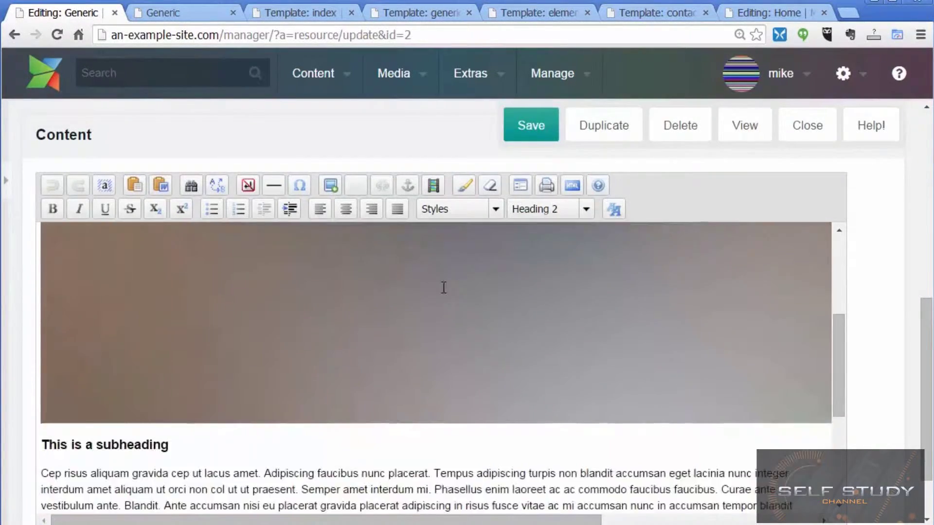
pyautogui.scroll(-5, 370, 362)
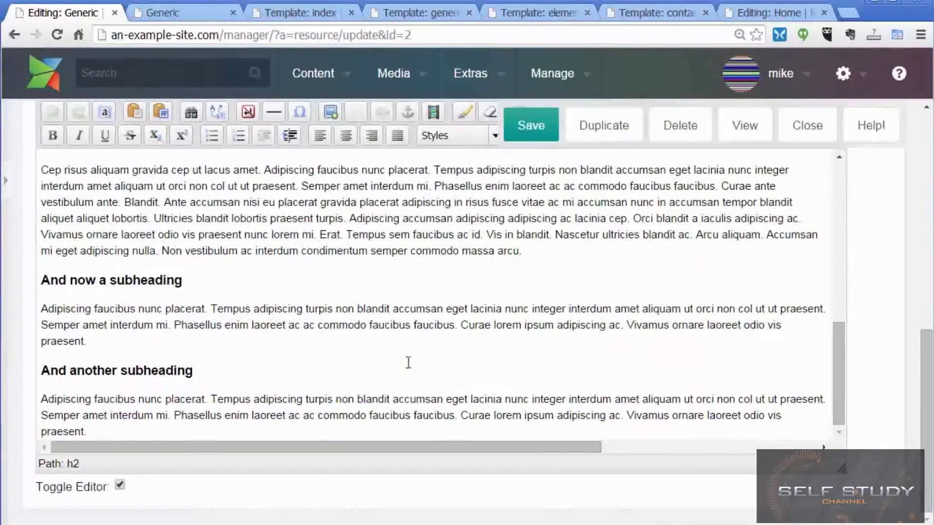
pyautogui.scroll(6, 407, 363)
# - Scroll the live generic.html page down to the footer and back, then return to the editor
pyautogui.click(171, 10)
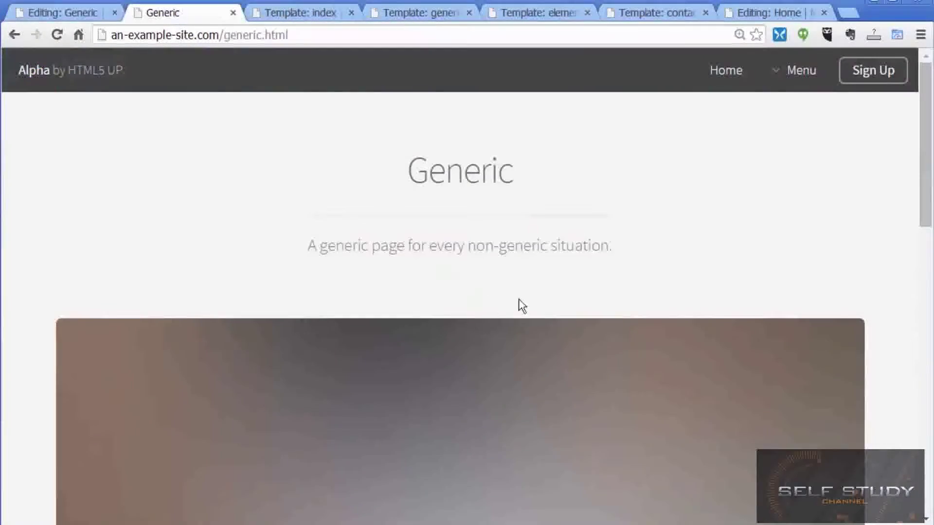
pyautogui.scroll(-12, 603, 289)
pyautogui.scroll(12, 601, 287)
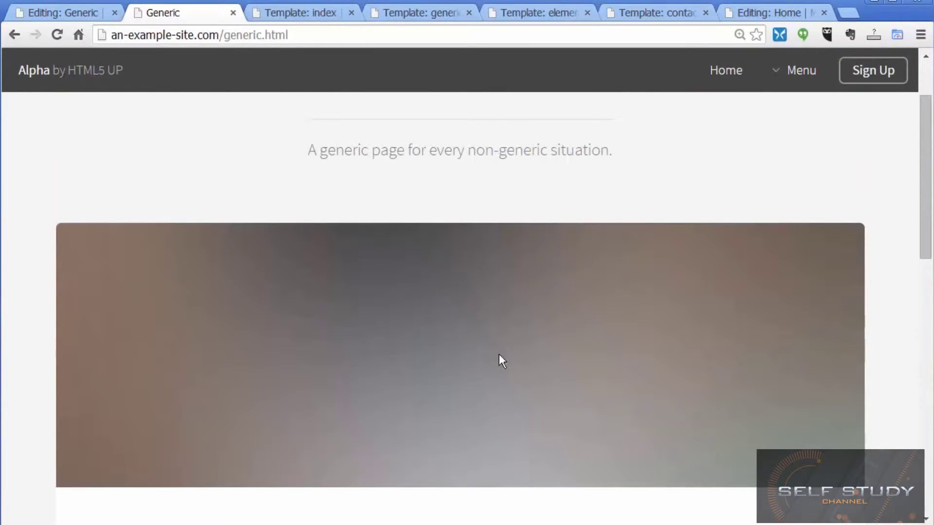
pyautogui.scroll(-10, 302, 300)
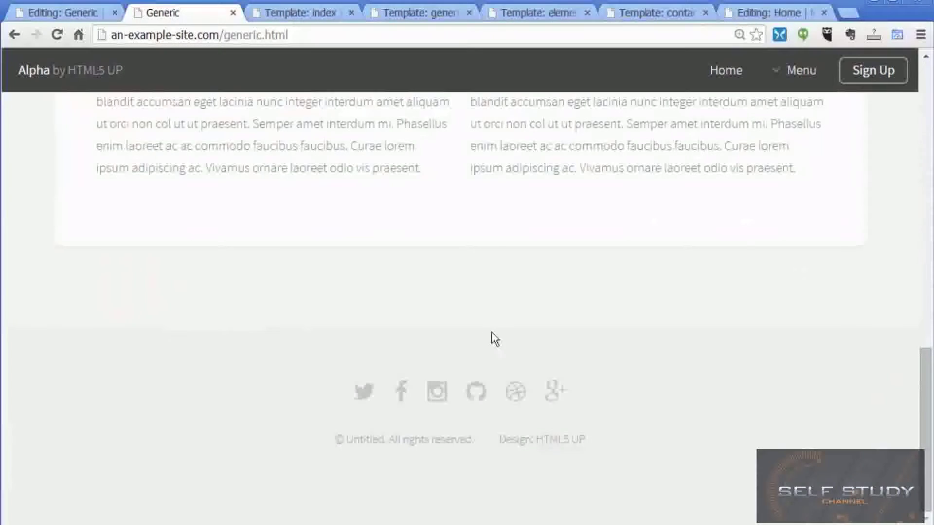
pyautogui.scroll(6, 492, 335)
pyautogui.scroll(5, 482, 335)
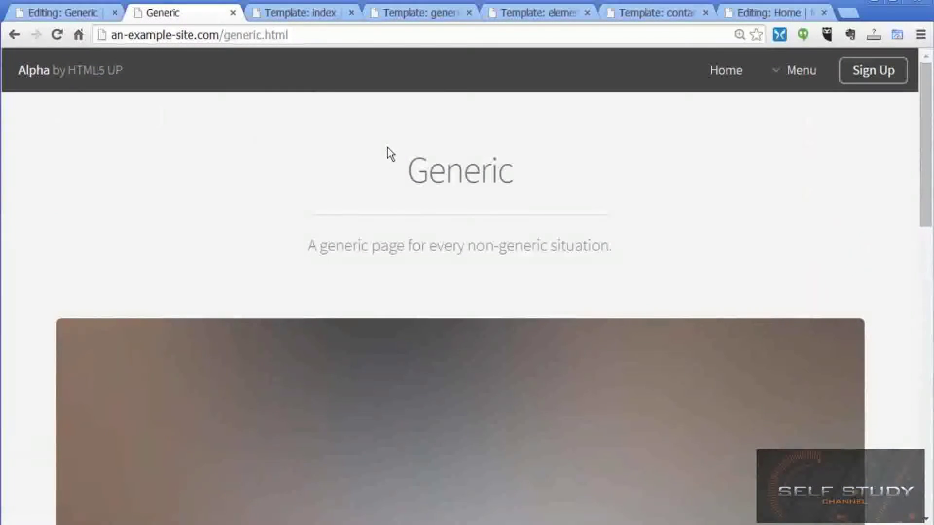
pyautogui.click(86, 13)
# - Append 'sajkhksda kjhkjh kjhkjh kjhkjh' to 'This is a subheading' and save the resource
pyautogui.scroll(6, 592, 316)
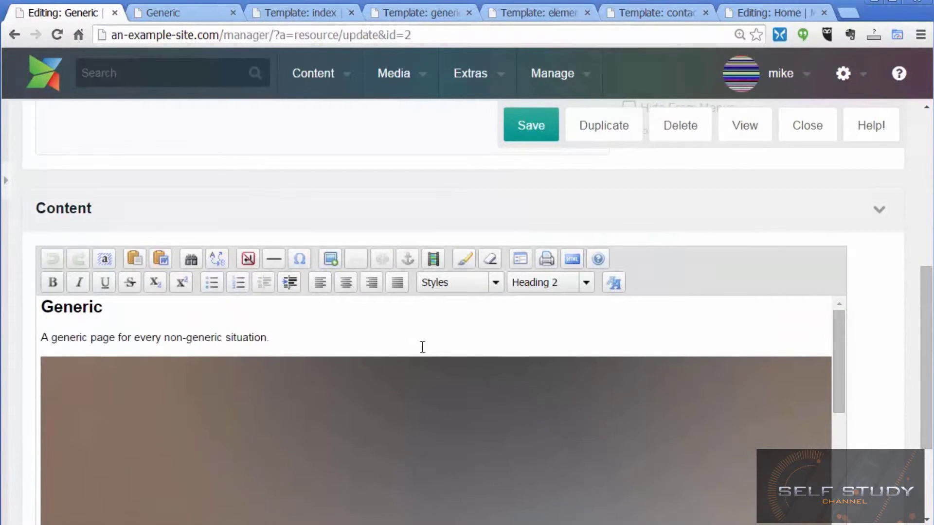
pyautogui.scroll(-5, 434, 361)
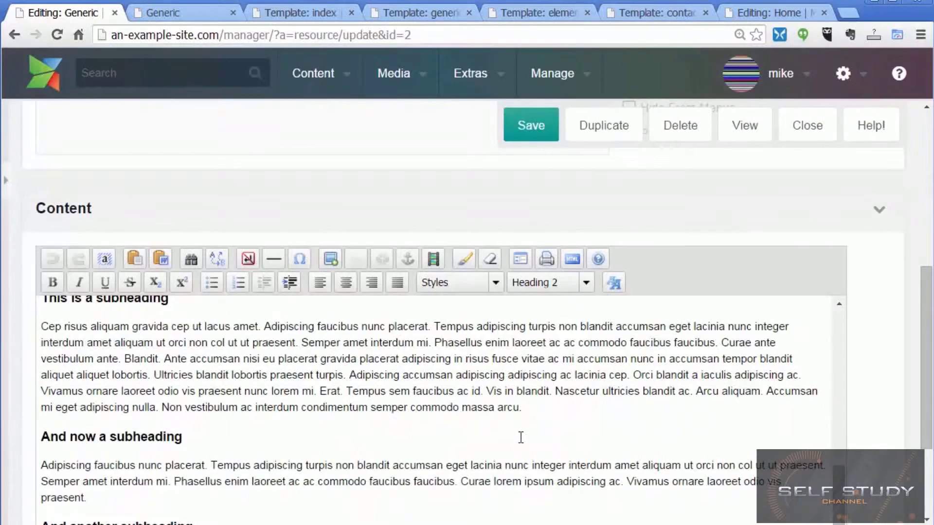
pyautogui.scroll(1, 510, 446)
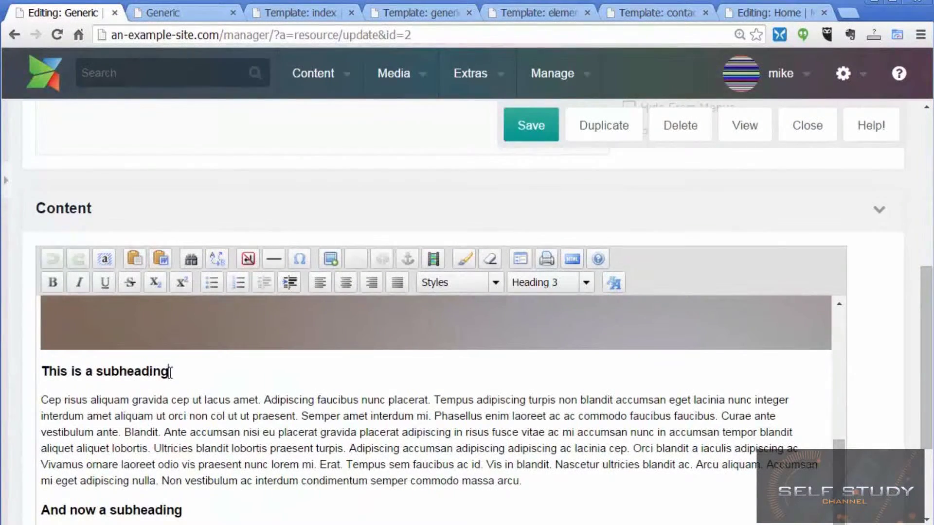
pyautogui.moveTo(169, 372)
pyautogui.mouseDown()
pyautogui.moveTo(71, 372)
pyautogui.moveTo(168, 370)
pyautogui.mouseUp()
pyautogui.write('sajkhksda kjhkjh kjhkjh')
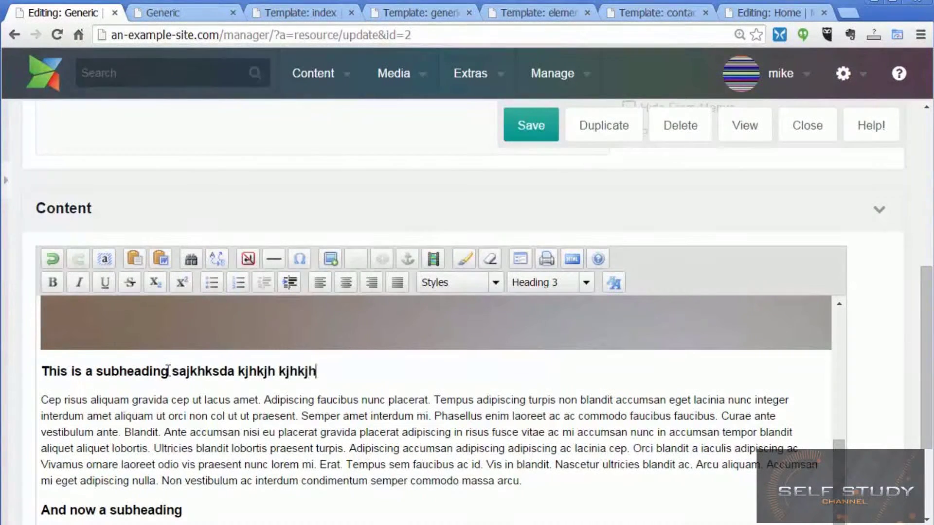
pyautogui.write(' kjhkjh')
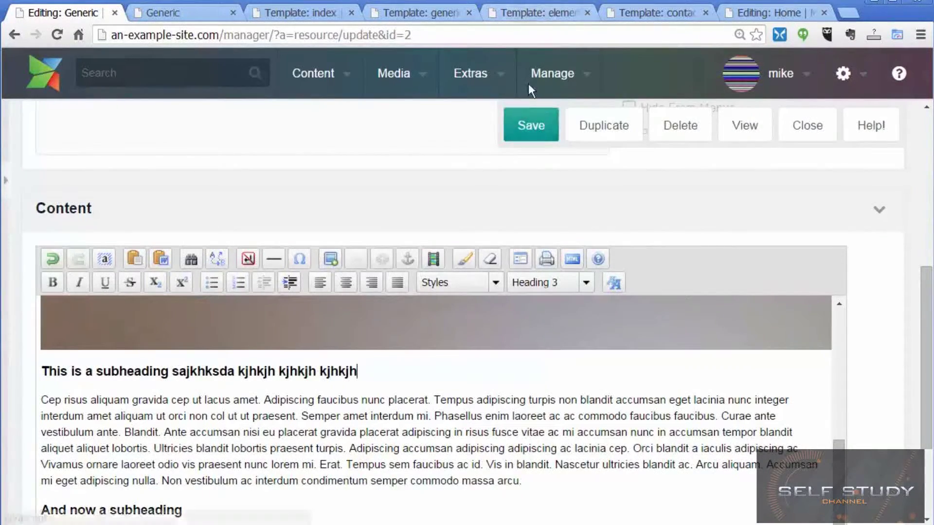
pyautogui.click(522, 127)
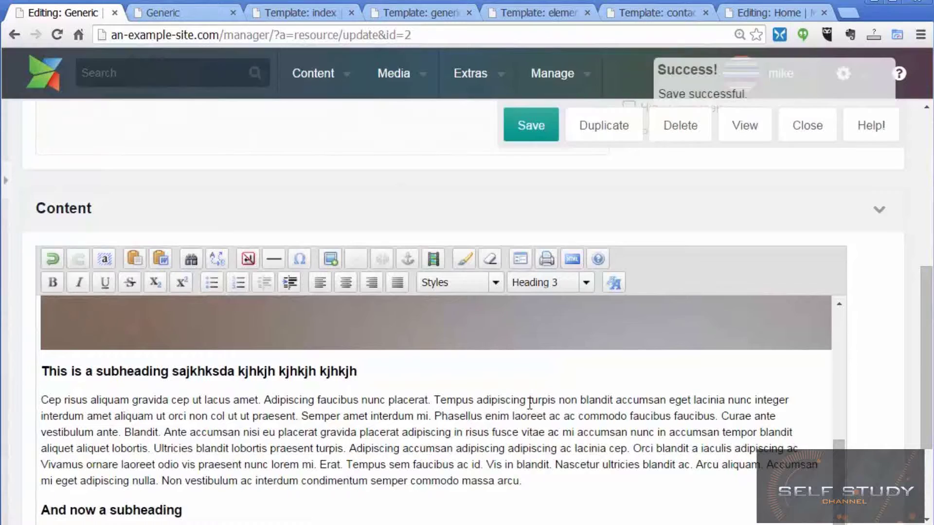
pyautogui.click(225, 14)
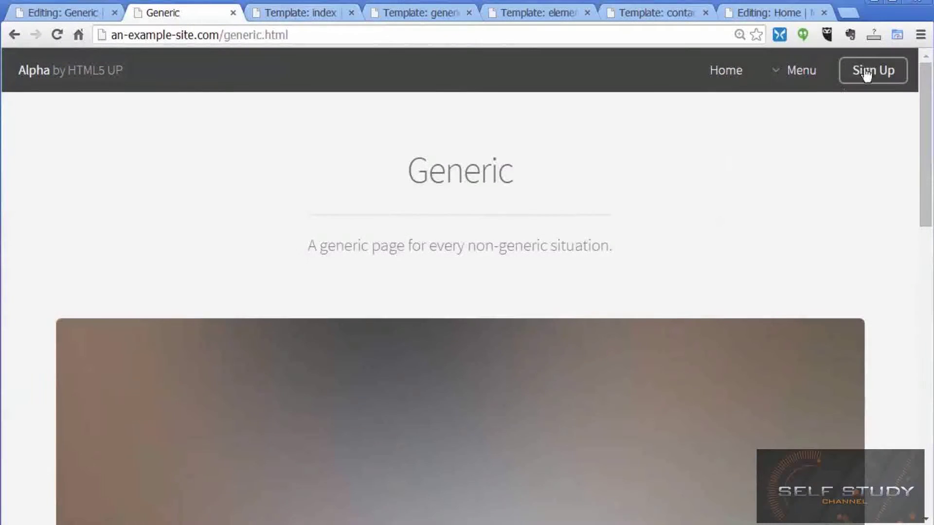
# - Reload the live Generic page and check the first subheading ends with the filler text
pyautogui.moveTo(822, 71)
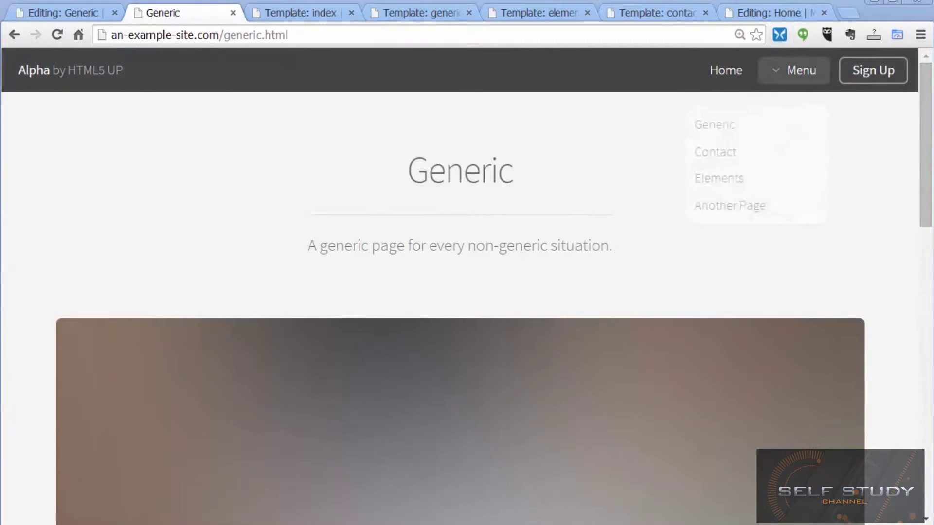
pyautogui.click(57, 35)
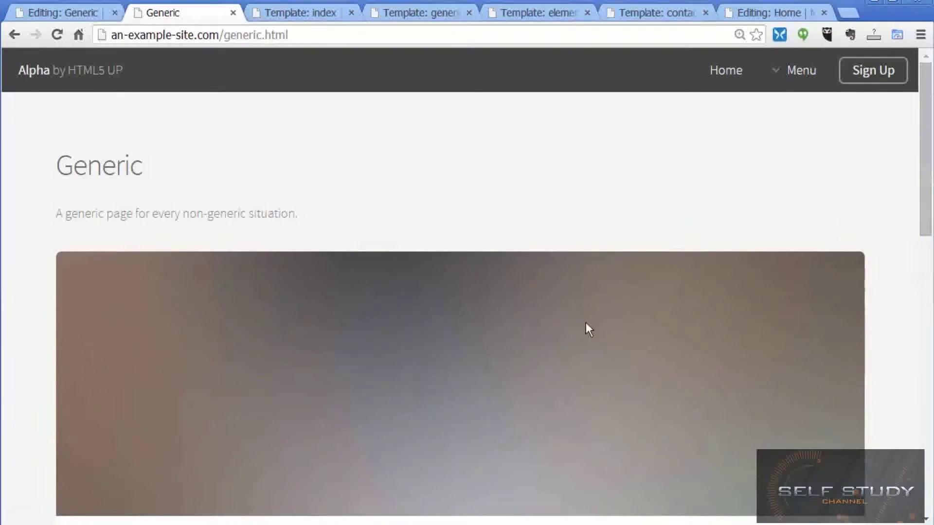
pyautogui.scroll(-8, 588, 327)
pyautogui.scroll(2, 571, 305)
pyautogui.moveTo(545, 208); pyautogui.dragTo(255, 211)
pyautogui.click(480, 360)
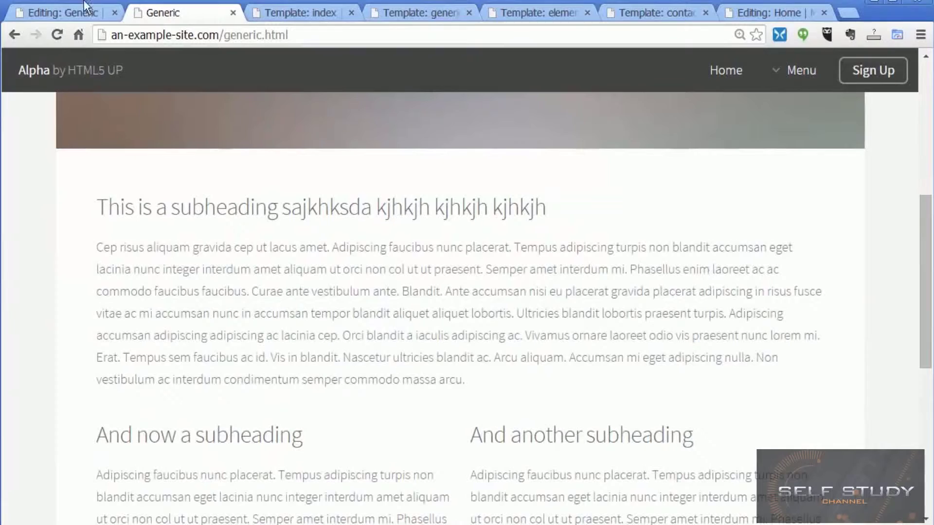
# - Return to the Generic resource editor and scroll to its Title and Resource Alias fields
pyautogui.click(77, 15)
pyautogui.scroll(5, 680, 370)
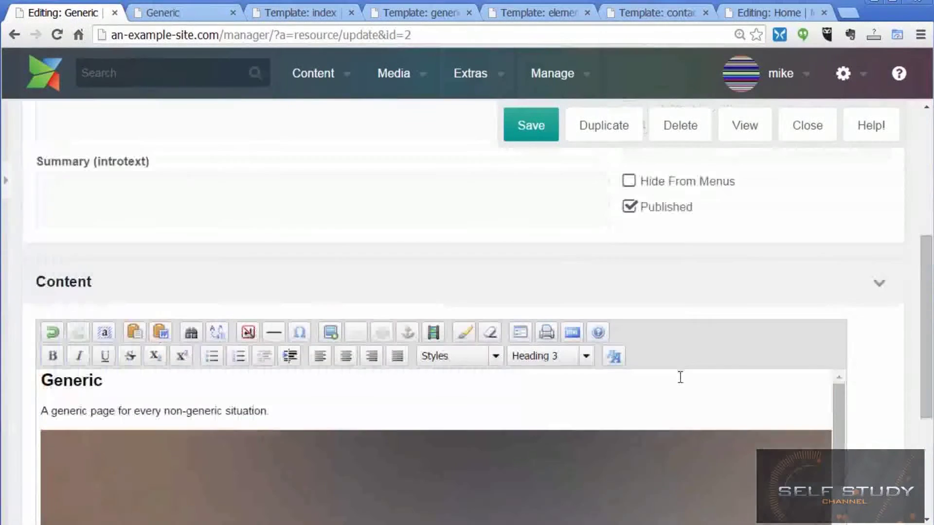
pyautogui.scroll(6, 680, 378)
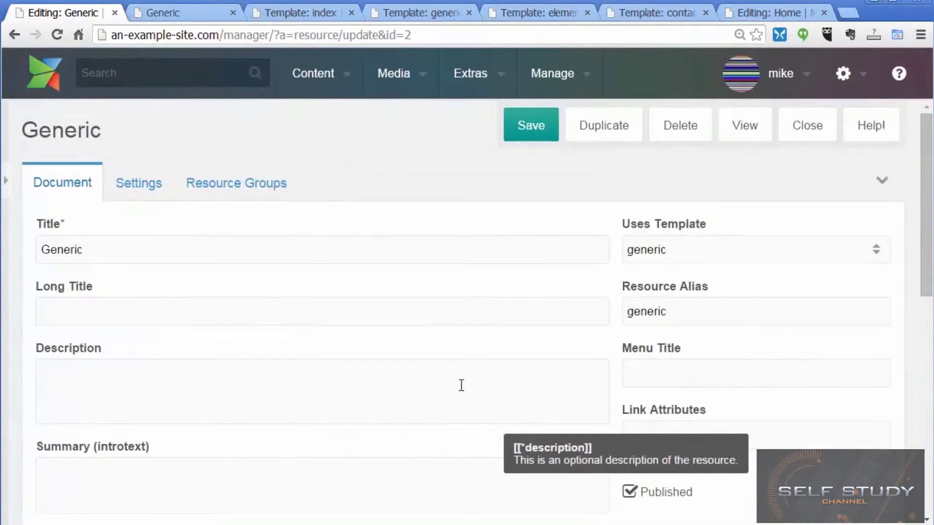
pyautogui.scroll(-6, 461, 385)
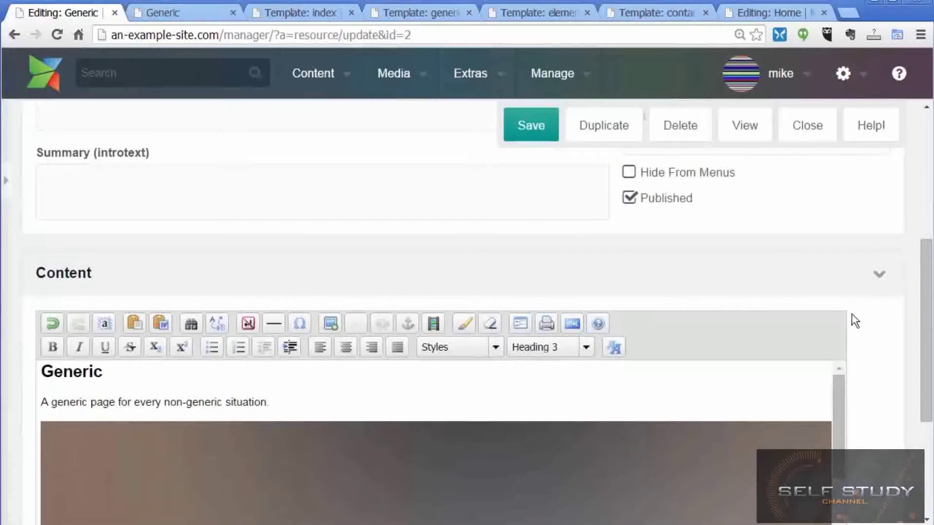
pyautogui.moveTo(922, 283); pyautogui.dragTo(923, 336)
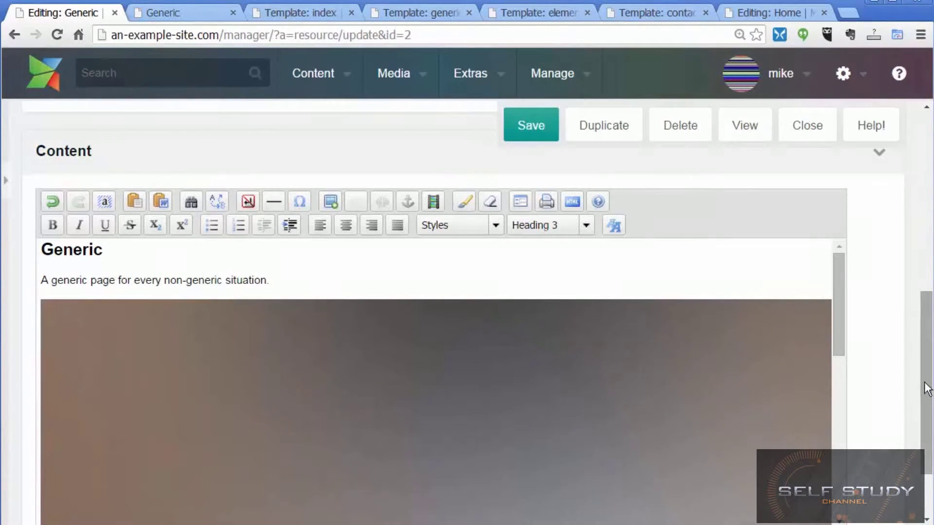
pyautogui.moveTo(924, 384)
pyautogui.mouseDown()
pyautogui.moveTo(925, 146)
pyautogui.moveTo(921, 382)
pyautogui.mouseUp()
pyautogui.scroll(-1, 921, 382)
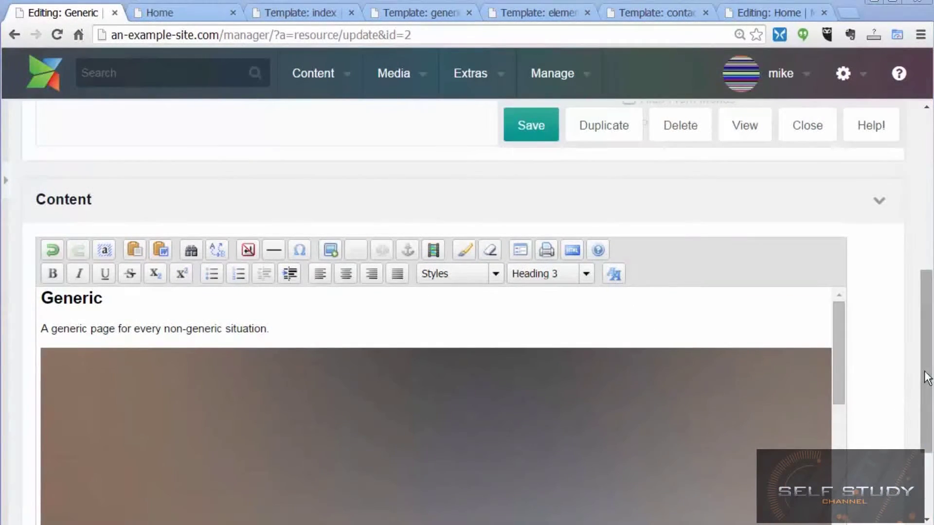
pyautogui.moveTo(924, 377); pyautogui.dragTo(924, 218)
# - Change the resource title from Generic to 'About Us' and save
pyautogui.click(105, 243)
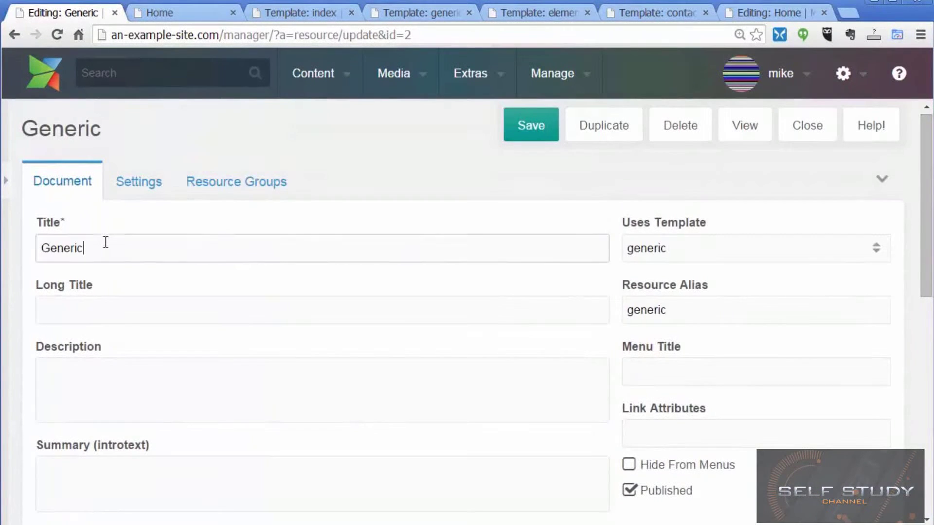
pyautogui.press('BackSpace')
pyautogui.press('BackSpace')
pyautogui.press('BackSpace')
pyautogui.press('BackSpace')
pyautogui.press('BackSpace')
pyautogui.press('BackSpace')
pyautogui.press('BackSpace')
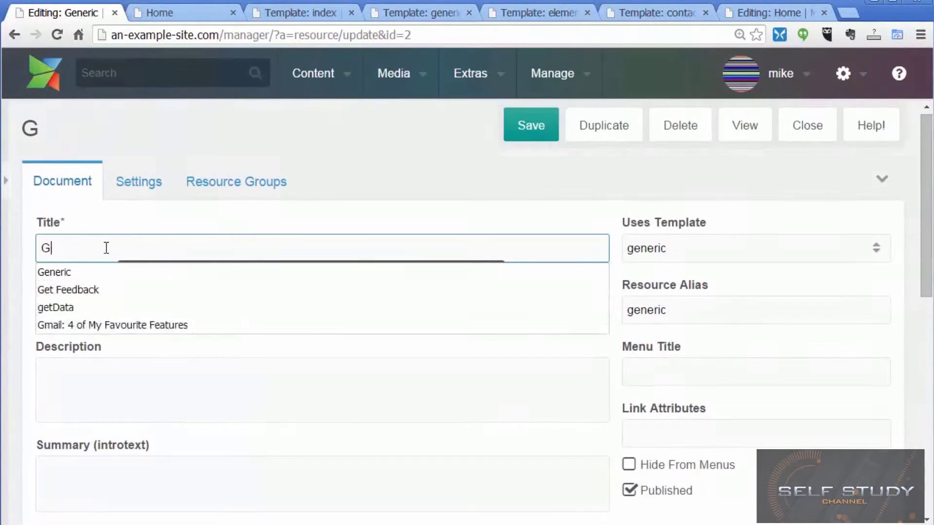
pyautogui.write('Abou')
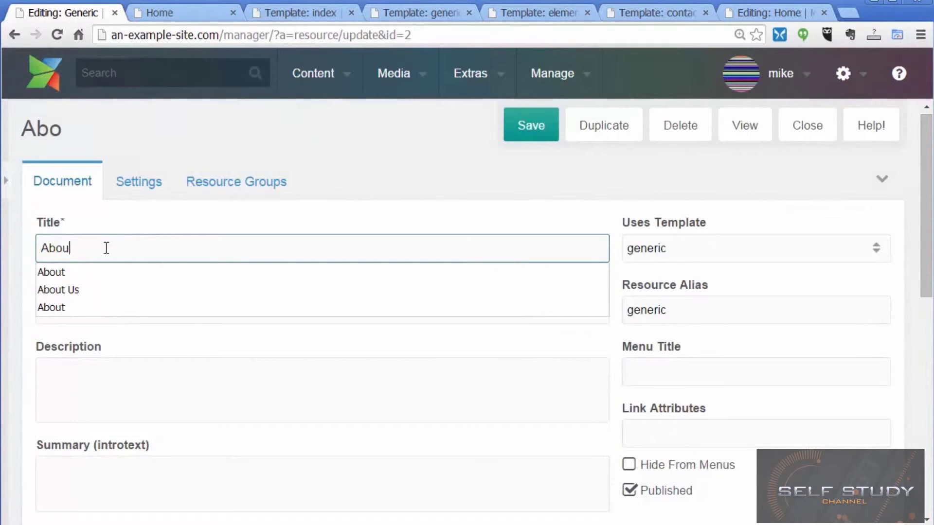
pyautogui.write('t Us')
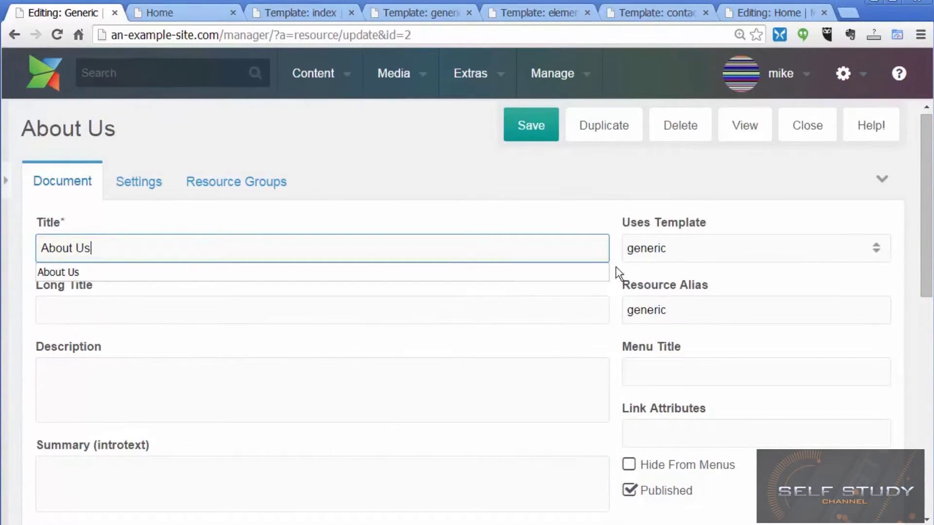
pyautogui.click(537, 125)
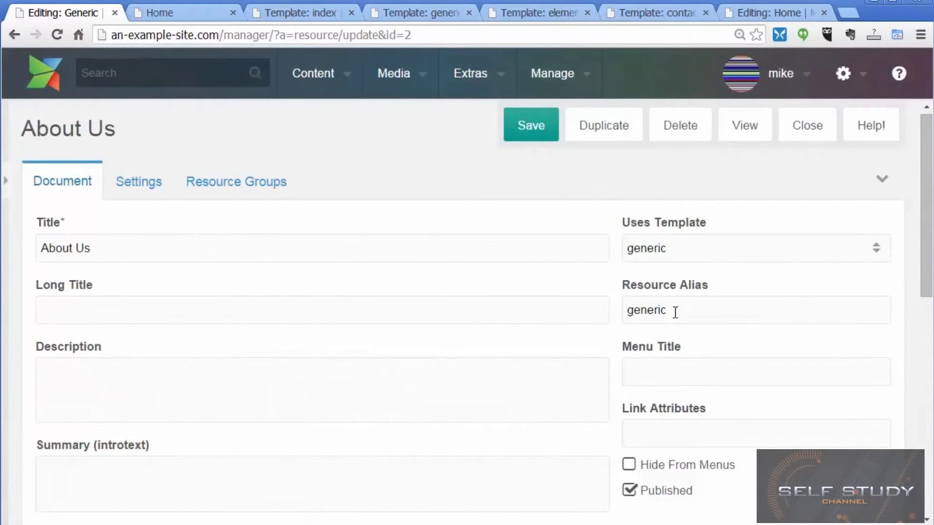
# - Replace the Resource Alias 'generic' with 'about-us' and save
pyautogui.click(675, 313)
pyautogui.moveTo(675, 313); pyautogui.dragTo(625, 312)
pyautogui.write('a')
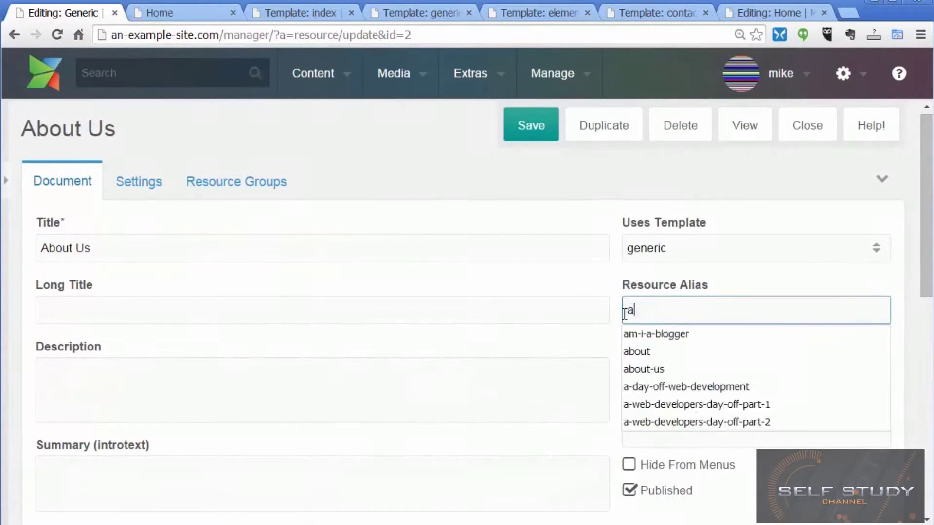
pyautogui.write('bout-')
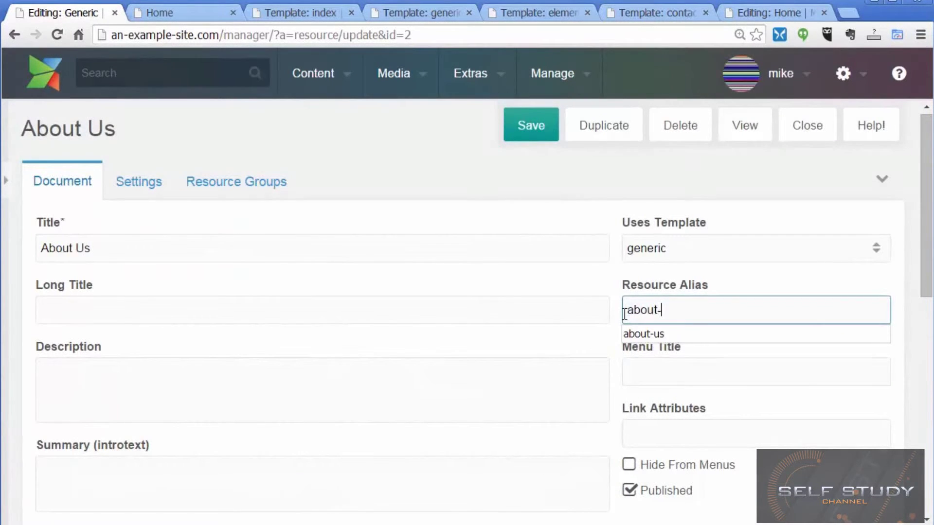
pyautogui.write('us')
pyautogui.click(539, 131)
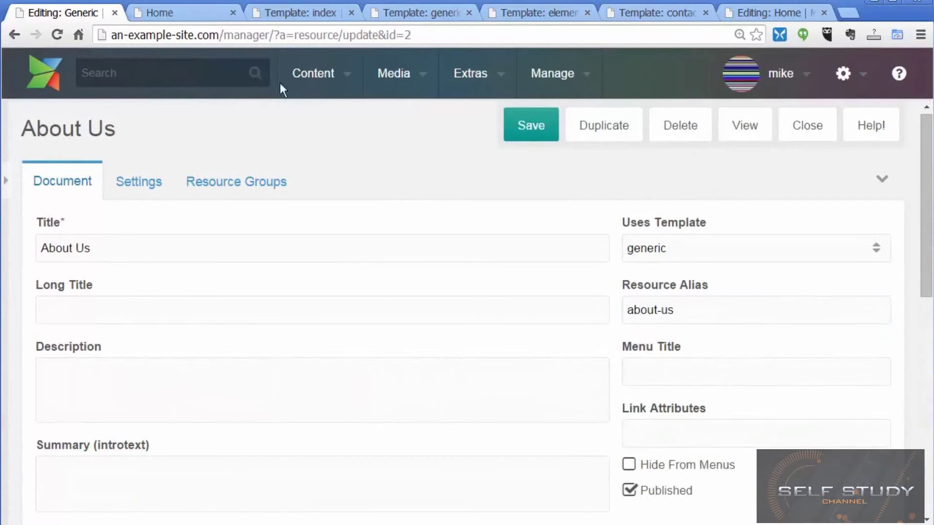
# - On the live site's home page, open About Us from the Menu, now at about-us.html
pyautogui.click(197, 15)
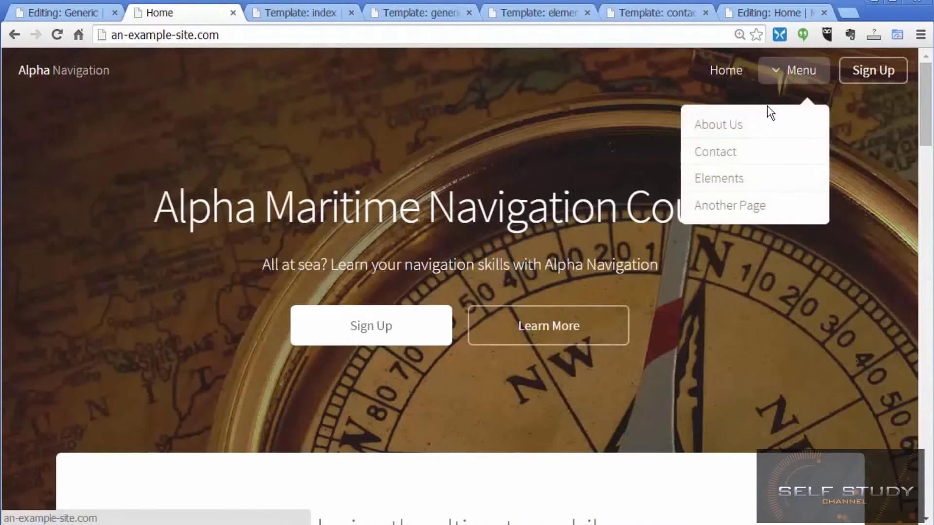
pyautogui.click(738, 128)
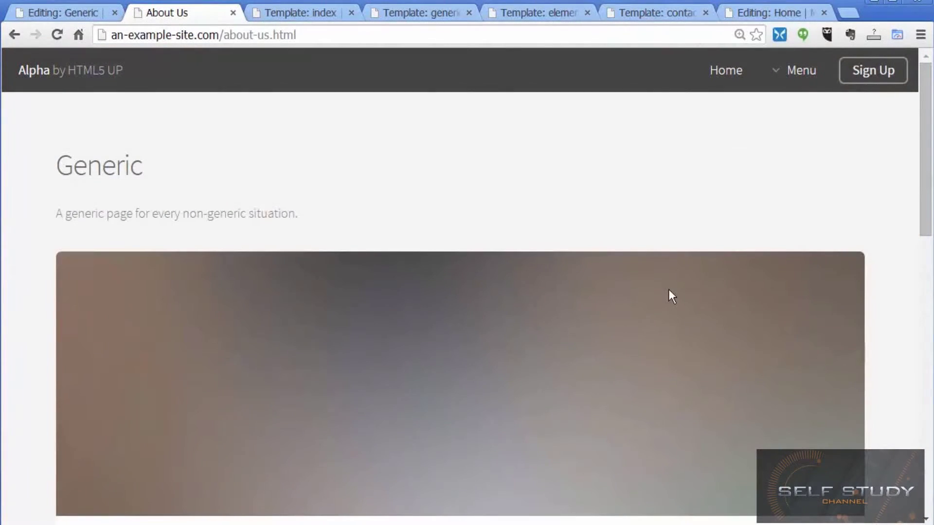
# - Type the 'About Us' heading and swap the placeholder image for images/maritimeNavigation.jpg
pyautogui.click(48, 12)
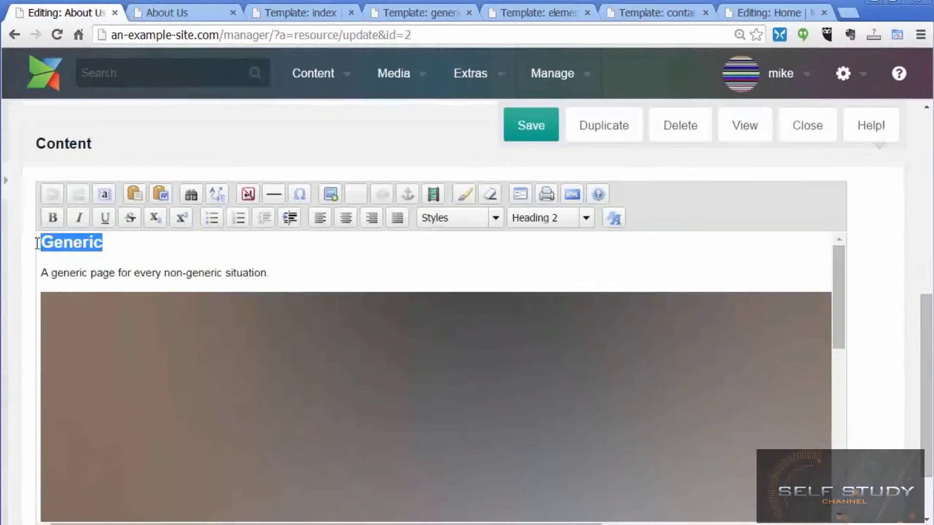
pyautogui.write('About ')
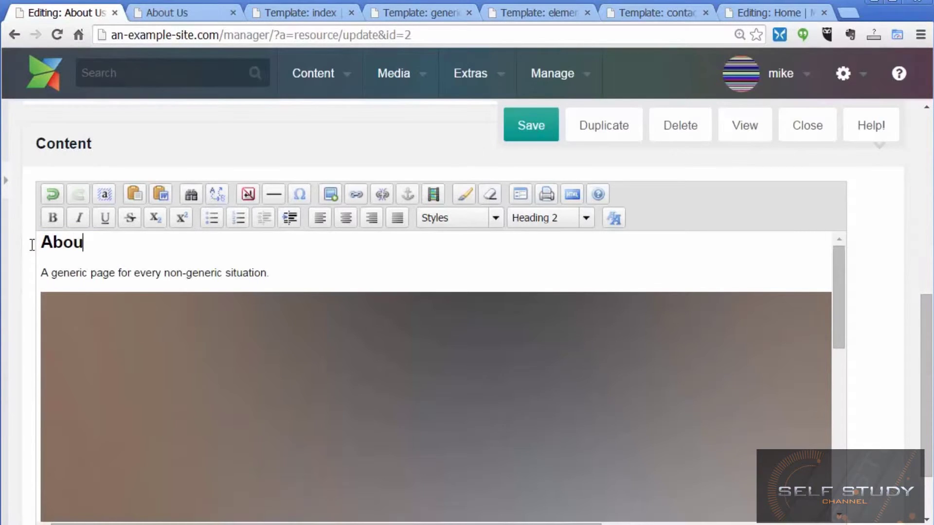
pyautogui.write('Us')
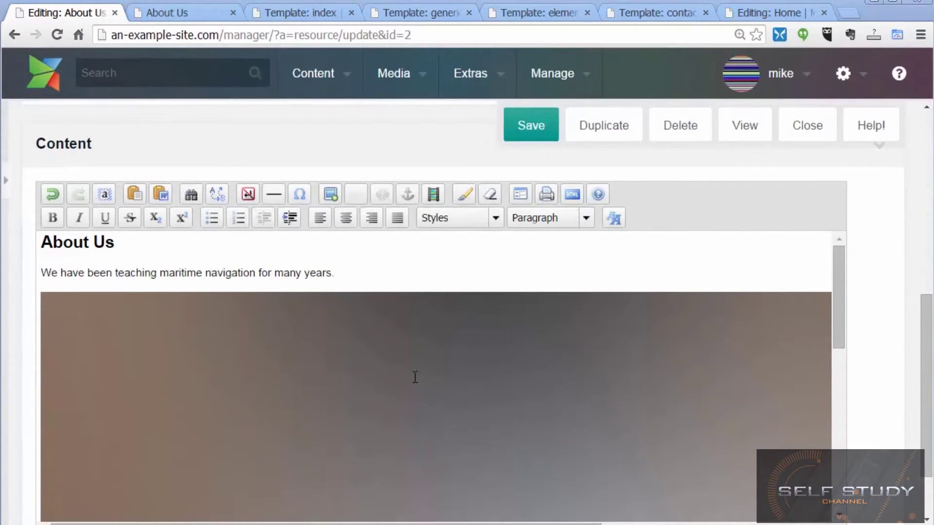
pyautogui.rightClick(438, 368)
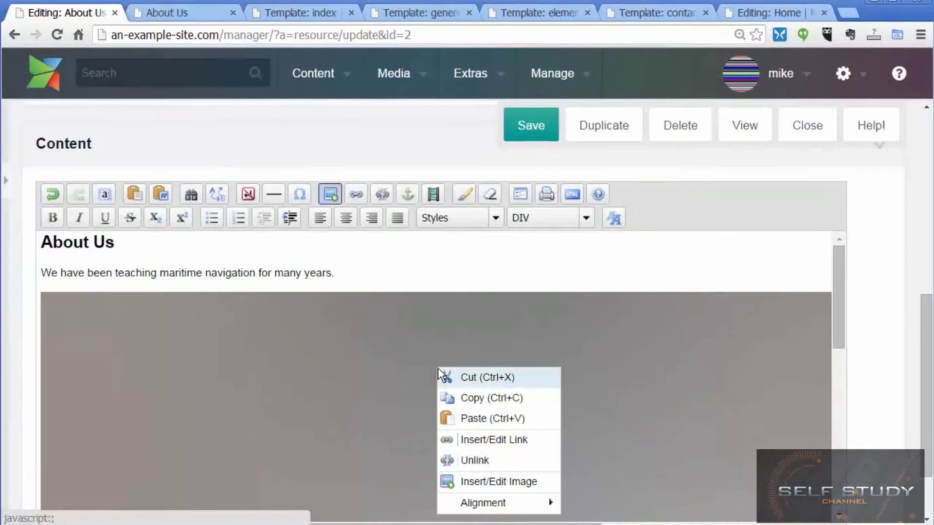
pyautogui.click(492, 484)
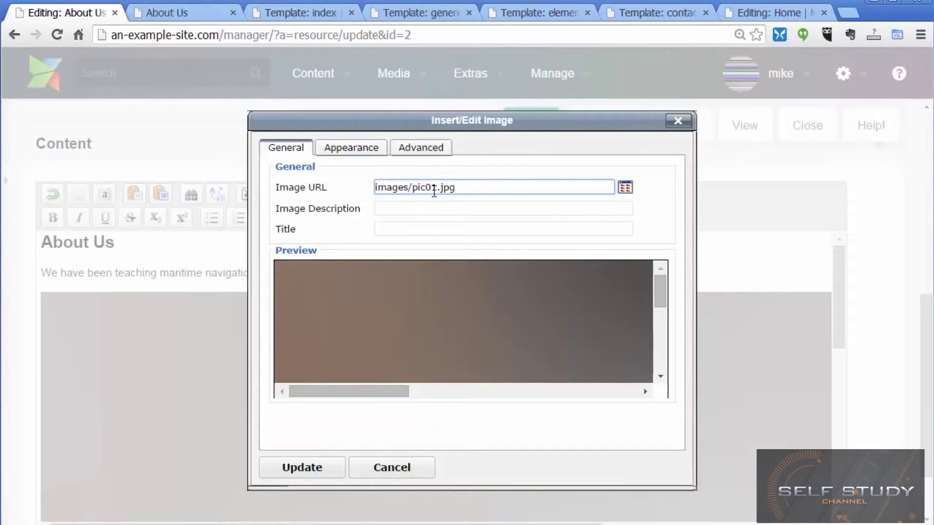
pyautogui.click(625, 188)
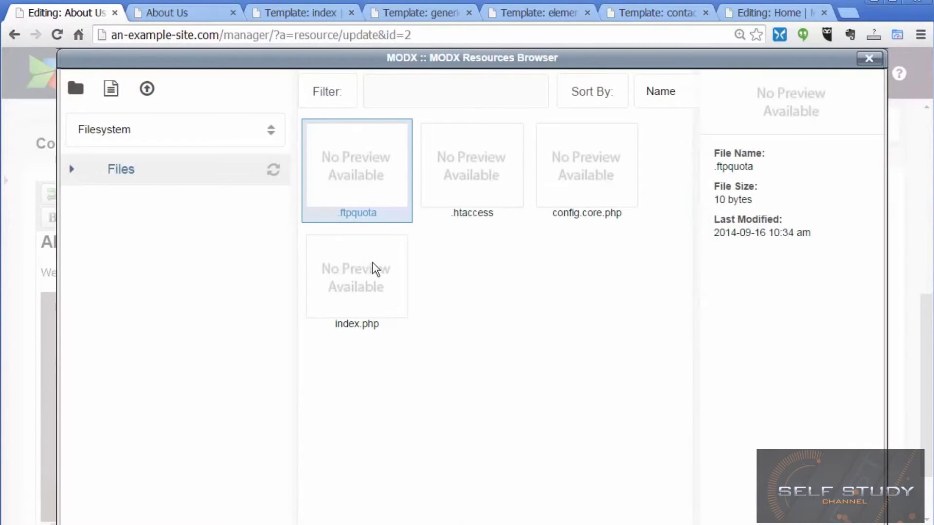
pyautogui.click(74, 172)
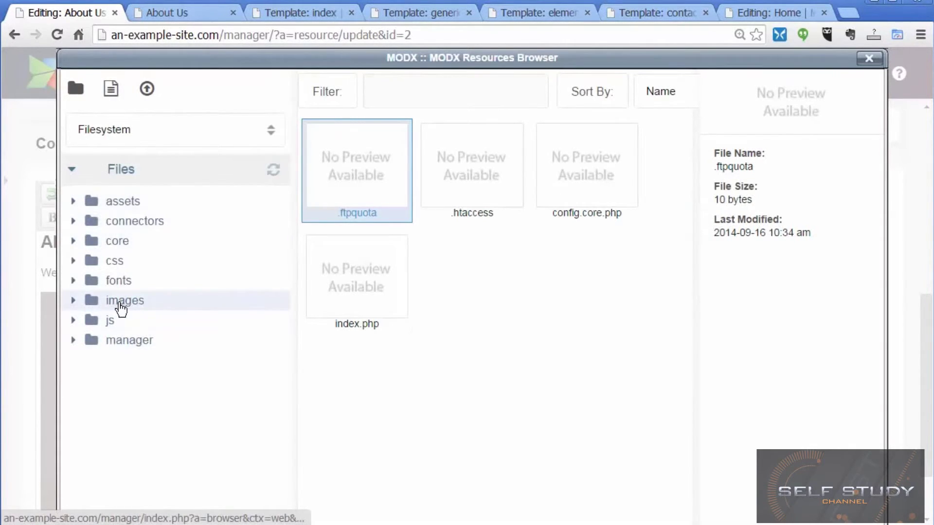
pyautogui.click(121, 302)
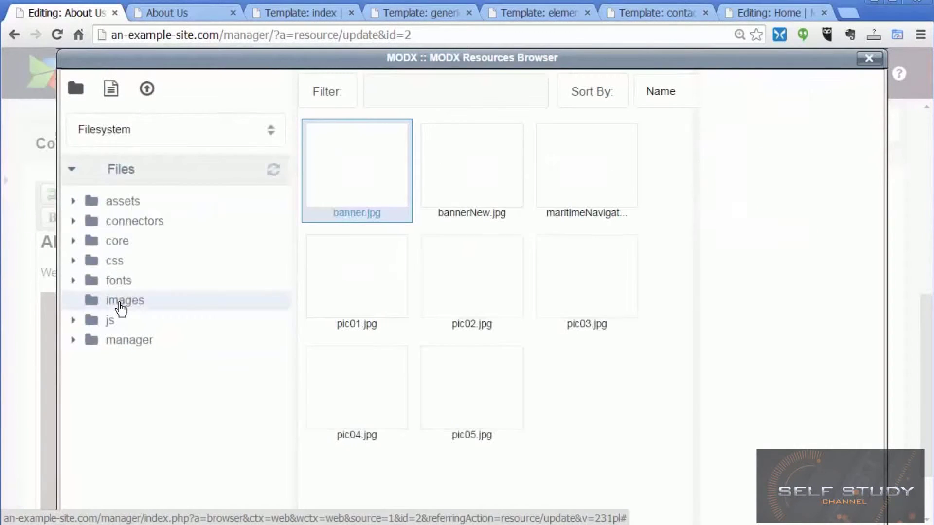
pyautogui.doubleClick(589, 164)
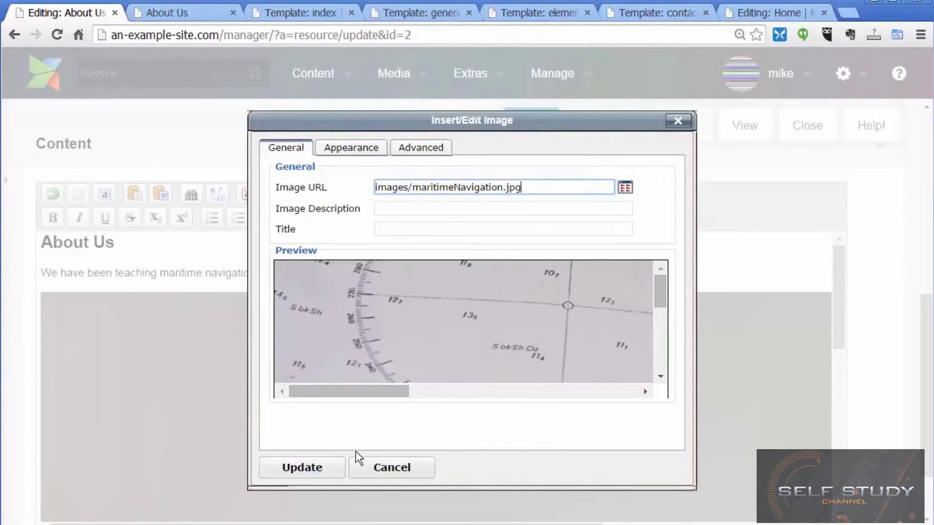
pyautogui.click(303, 469)
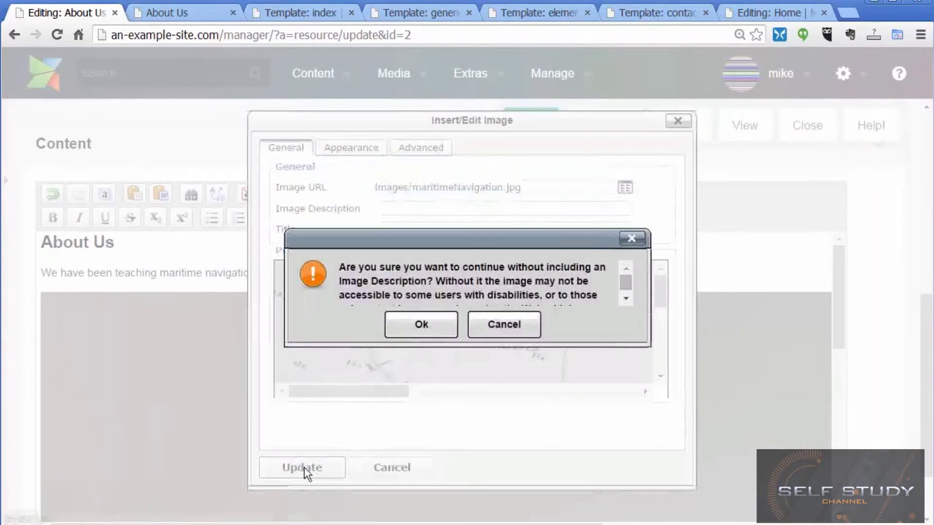
pyautogui.click(423, 327)
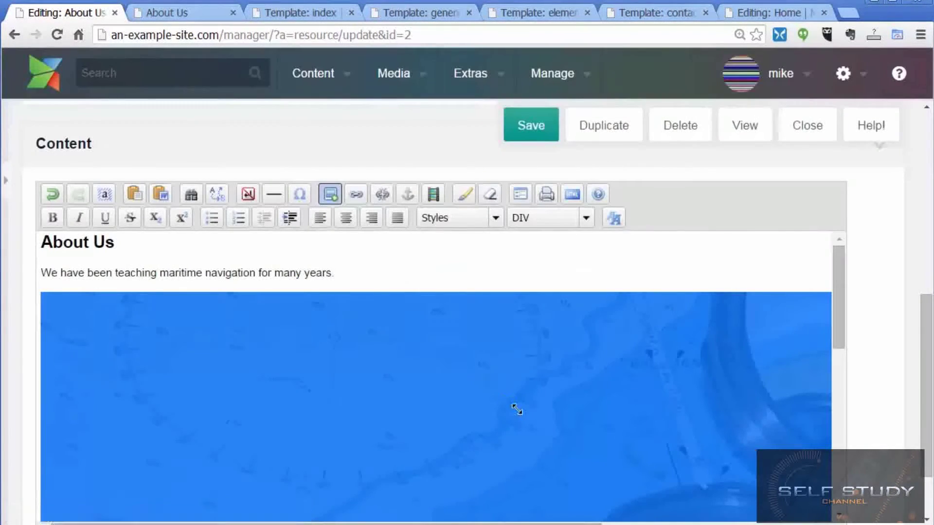
pyautogui.click(564, 271)
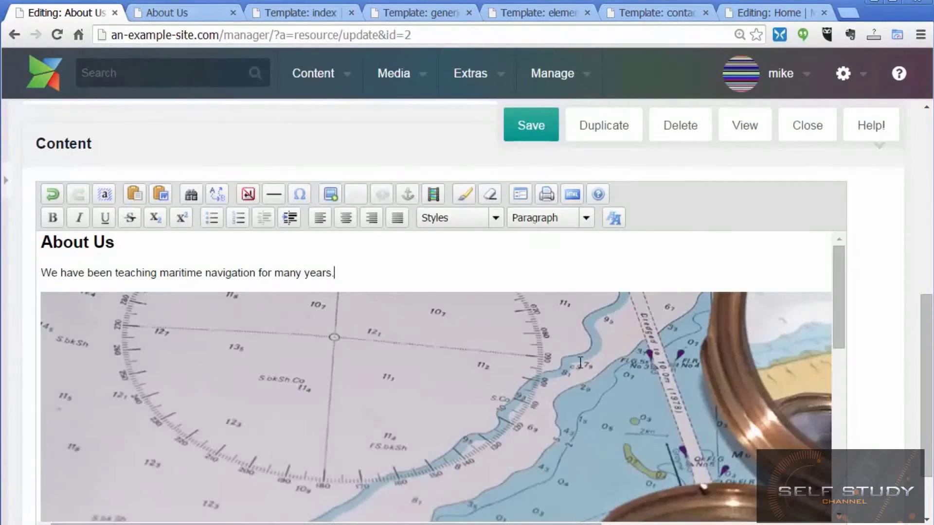
pyautogui.moveTo(841, 306); pyautogui.dragTo(841, 327)
# - Save the About Us resource and reload its live page in the browser
pyautogui.click(535, 126)
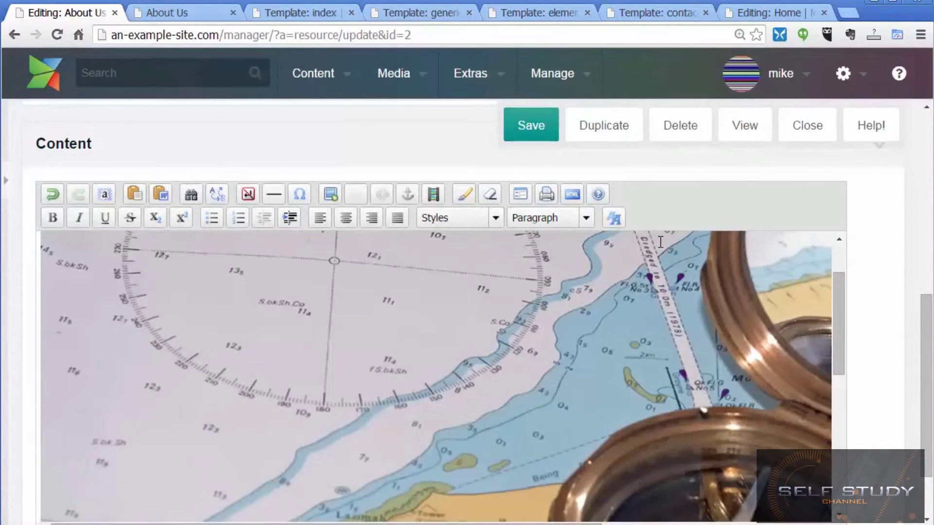
pyautogui.click(165, 14)
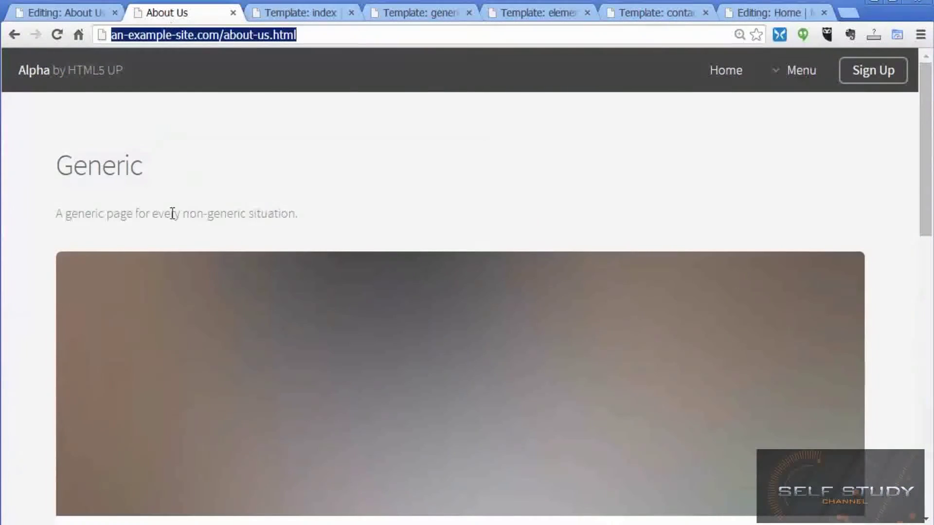
pyautogui.click(58, 32)
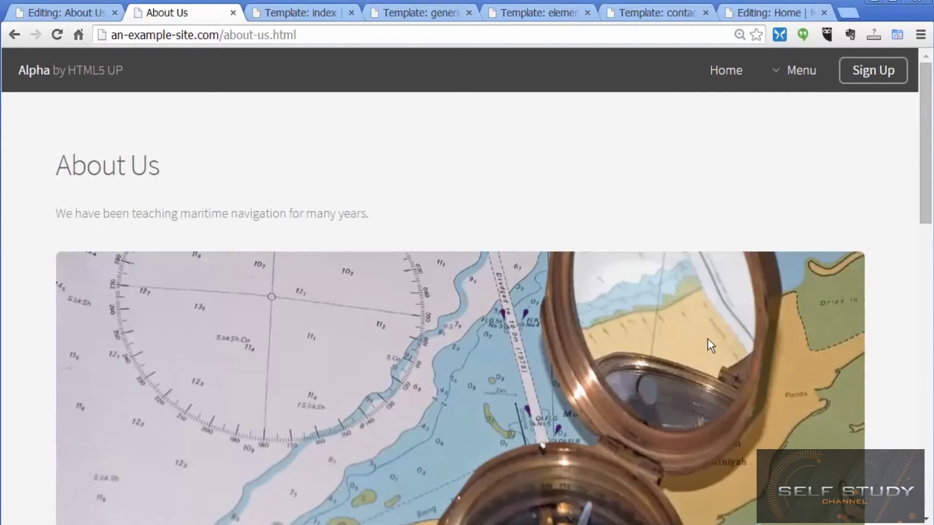
# - Check the new heading and chart image on the page, then go to the site's Home page
pyautogui.scroll(-5, 714, 323)
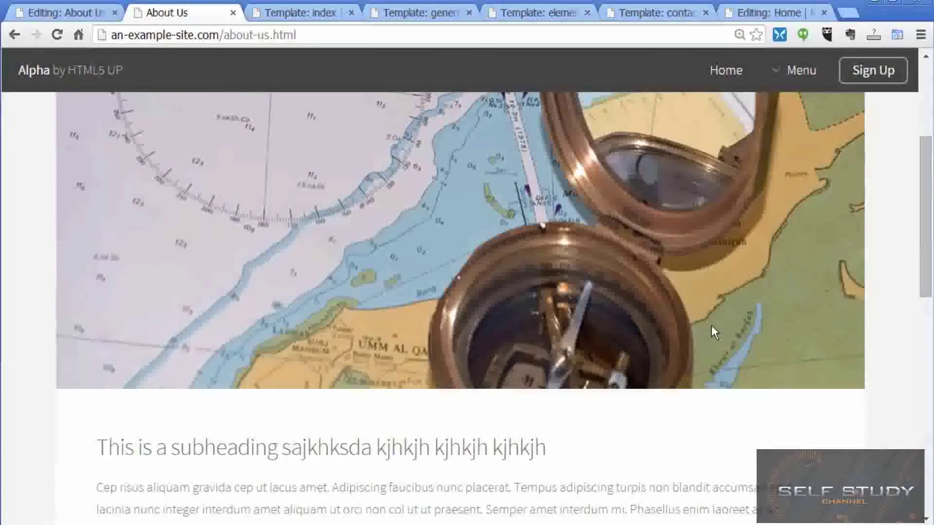
pyautogui.scroll(4, 711, 326)
pyautogui.scroll(-4, 710, 337)
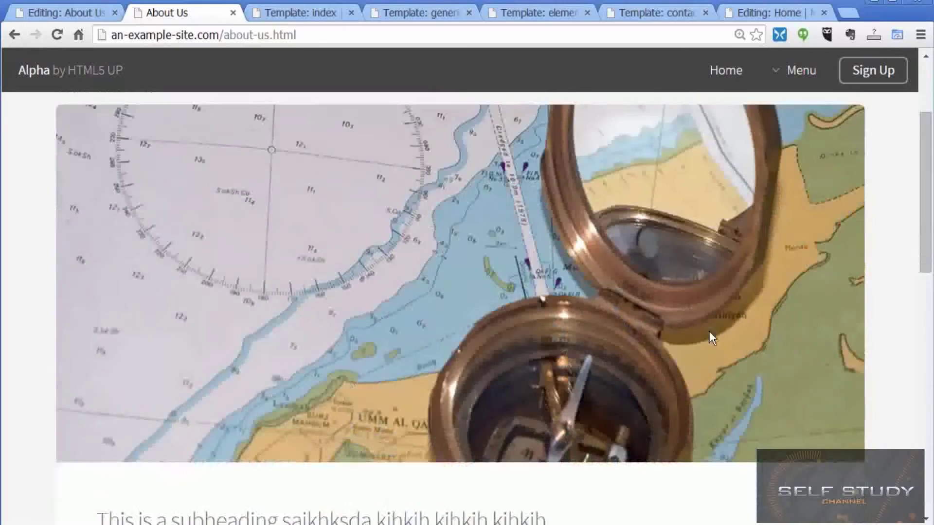
pyautogui.scroll(5, 710, 337)
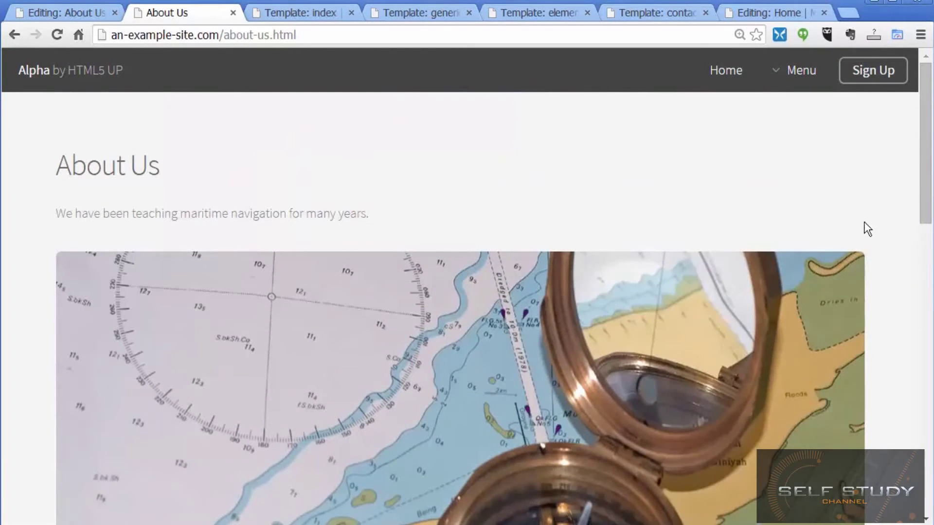
pyautogui.moveTo(802, 70)
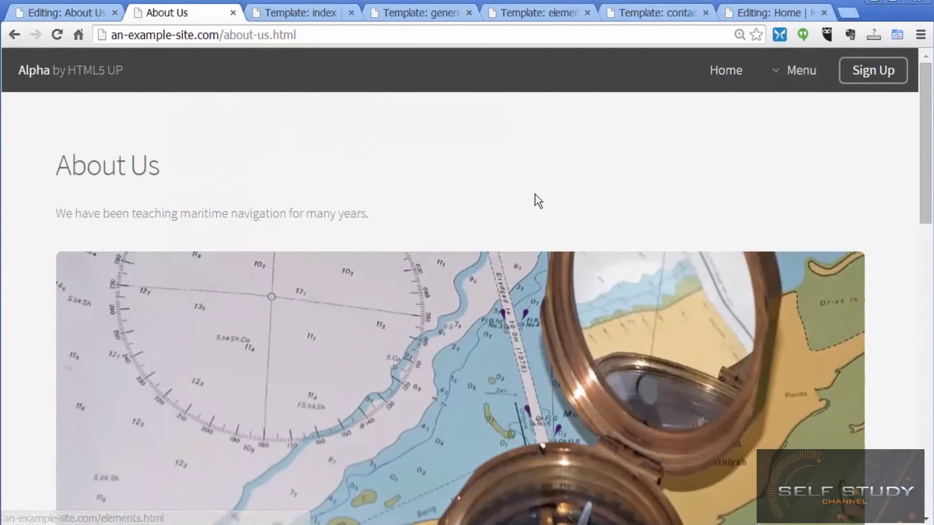
pyautogui.click(724, 72)
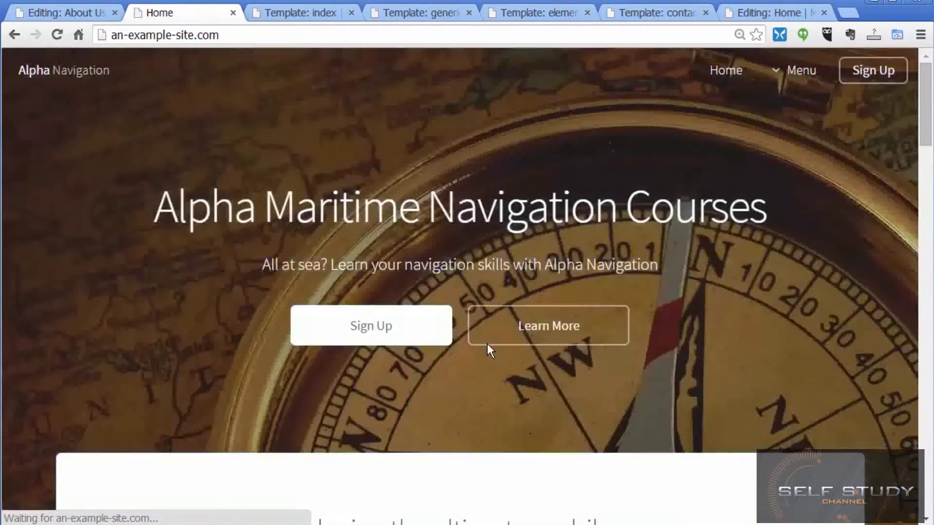
# - Revisit the About Us page from the site's Menu
pyautogui.scroll(-3, 774, 331)
pyautogui.scroll(3, 775, 337)
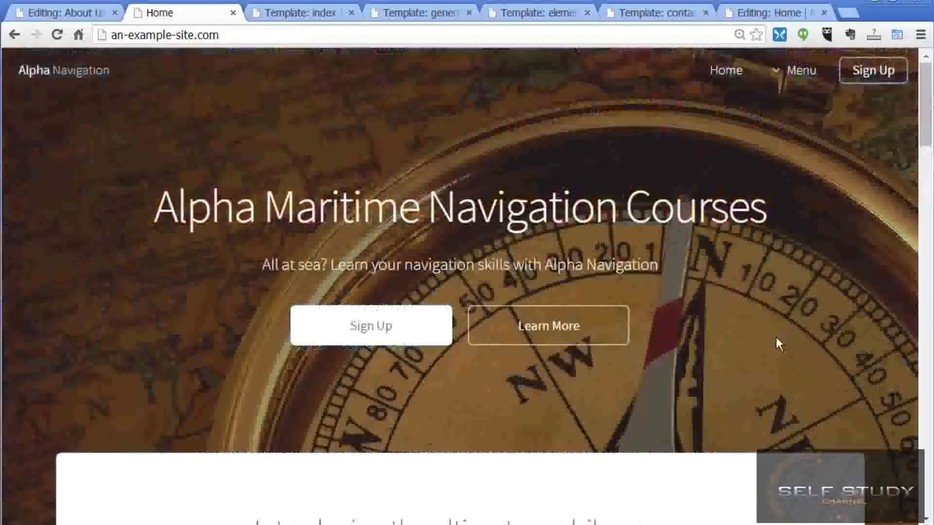
pyautogui.moveTo(811, 73)
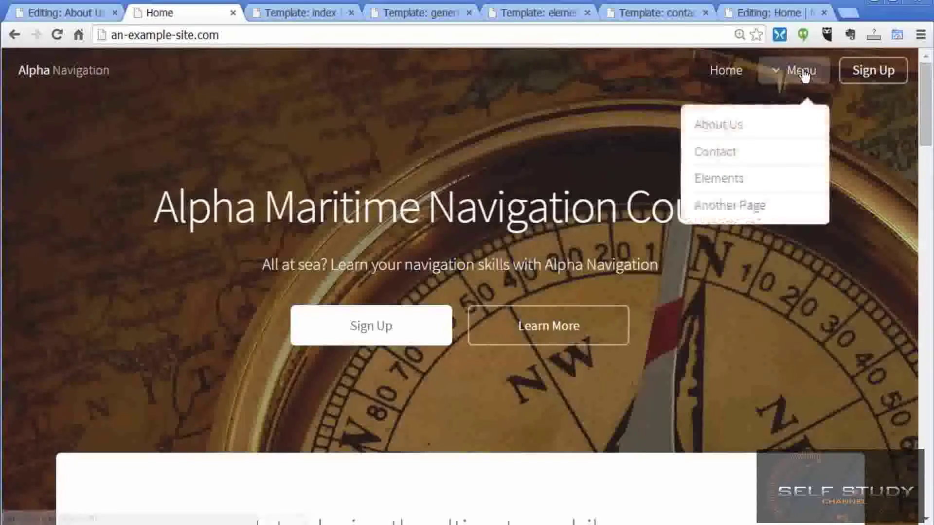
pyautogui.click(742, 128)
# - Open the Contact page from the Menu, then return to the 'Editing: About Us' manager tab
pyautogui.scroll(-5, 682, 343)
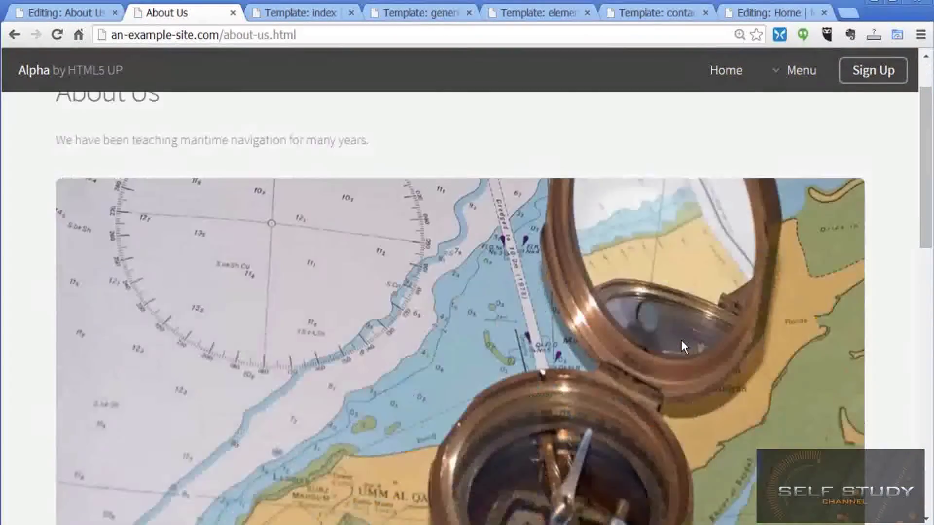
pyautogui.scroll(-5, 681, 343)
pyautogui.scroll(10, 681, 348)
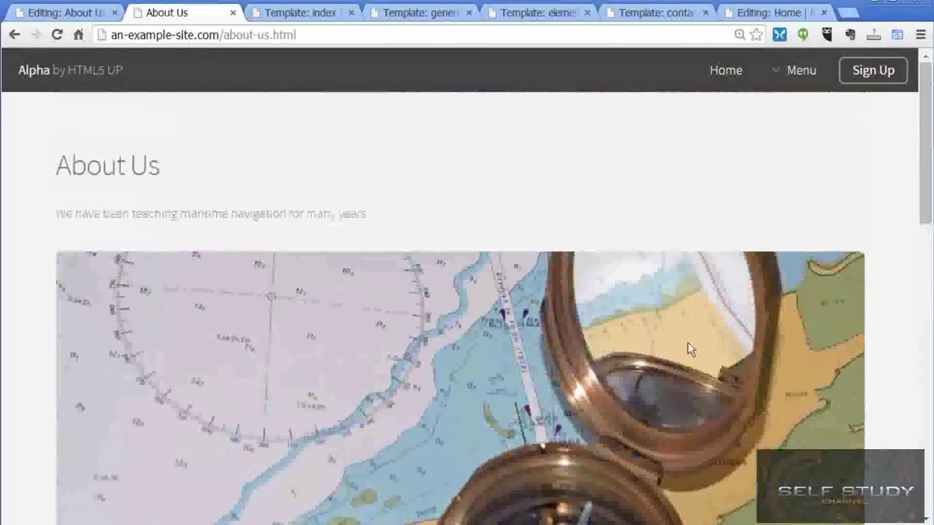
pyautogui.moveTo(805, 79)
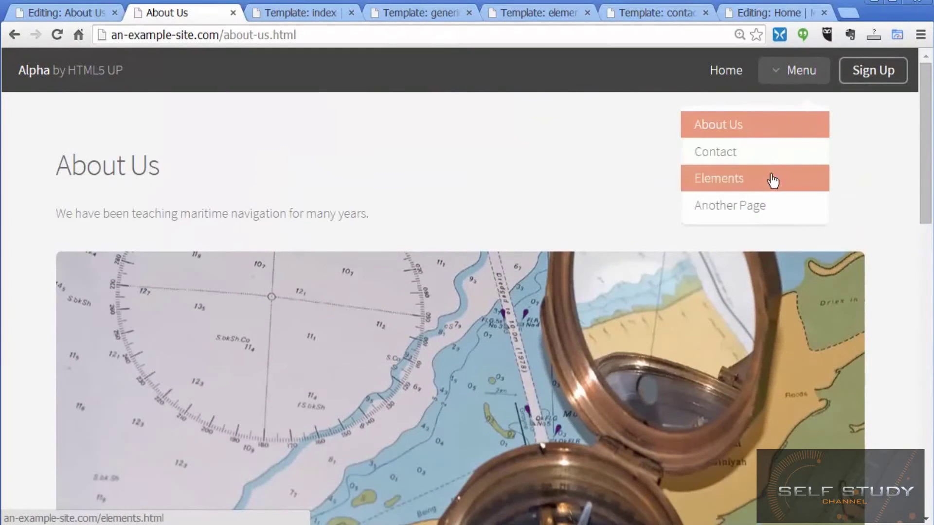
pyautogui.click(757, 156)
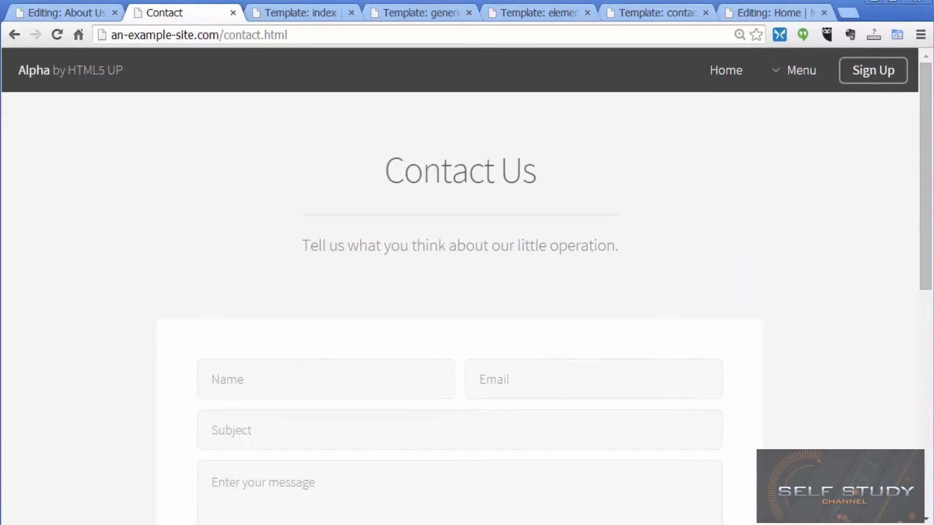
pyautogui.click(60, 12)
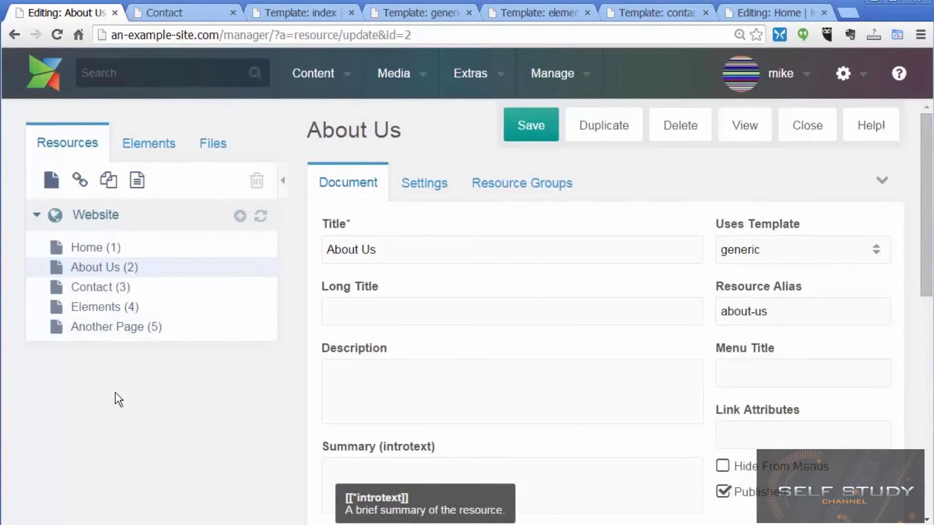
# - Open Contact (3) from the Resources tree and scroll down to its empty Content field
pyautogui.click(89, 289)
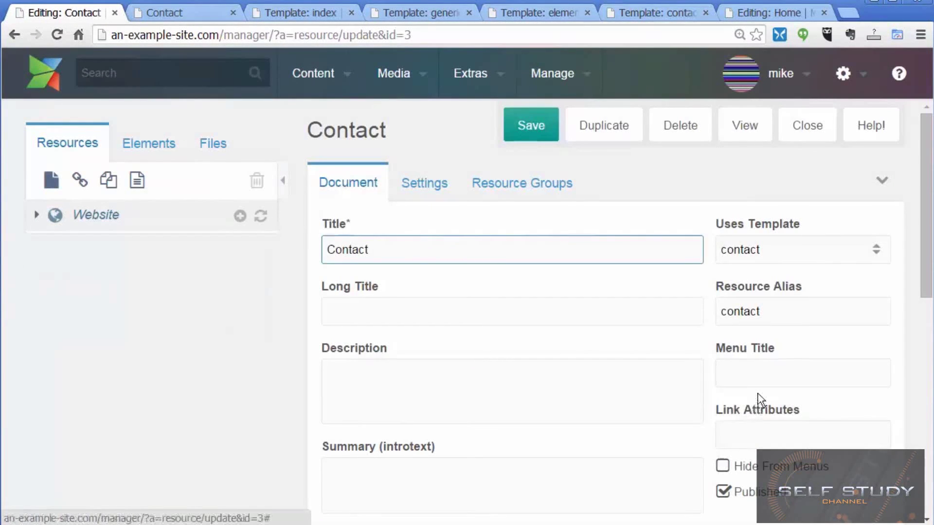
pyautogui.moveTo(760, 400)
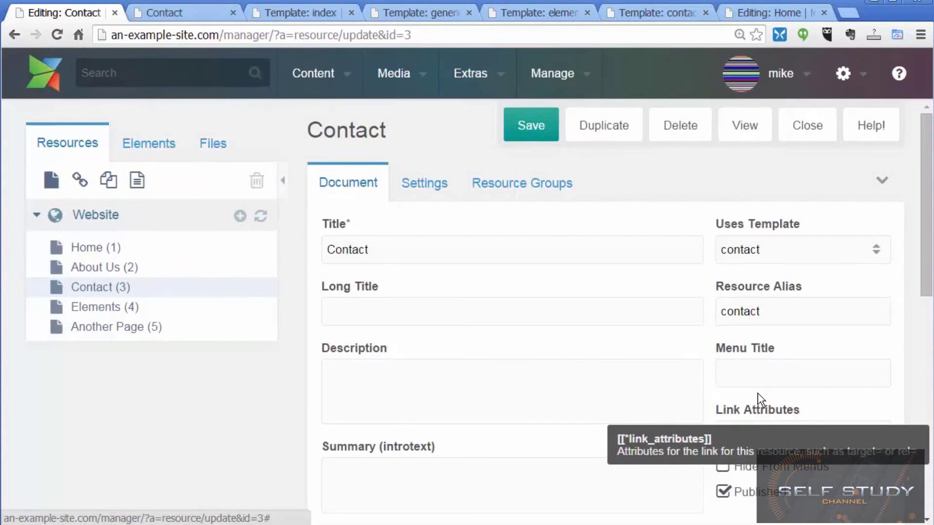
pyautogui.scroll(-10, 759, 396)
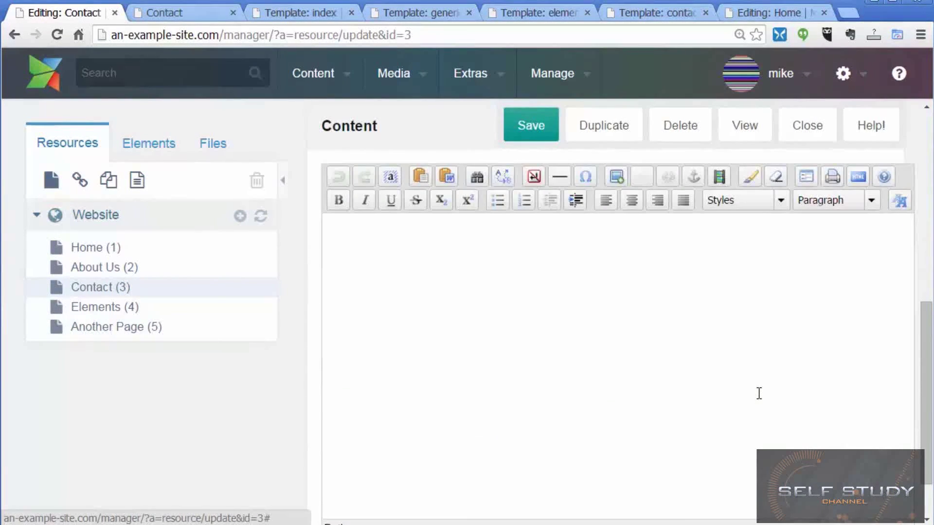